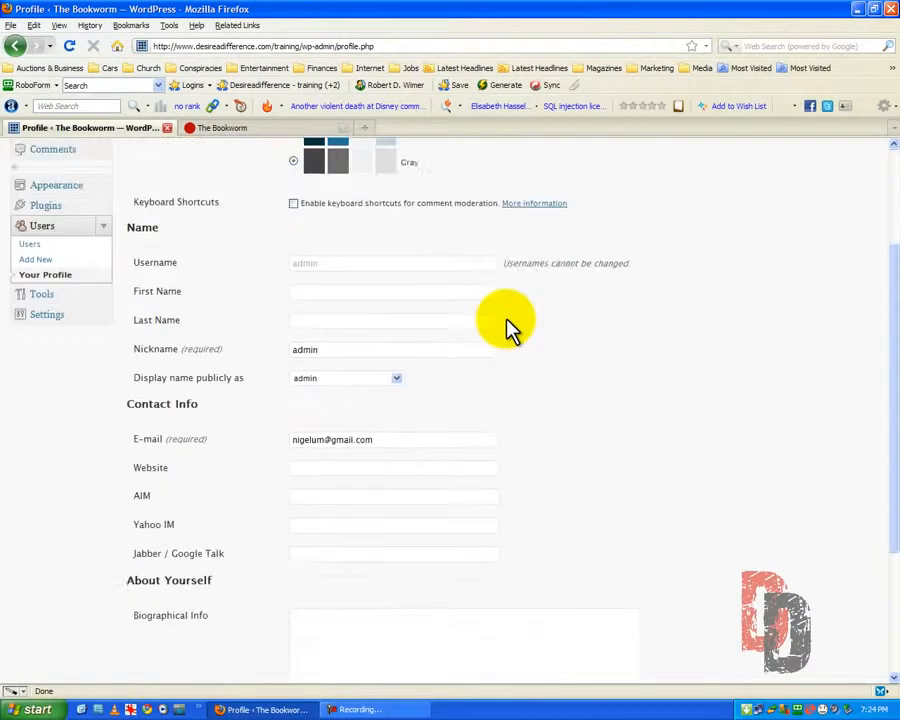
Set the admin color scheme to Blue and save the profile
scroll(507, 327, up, 1)
scroll(507, 327, up, 2)
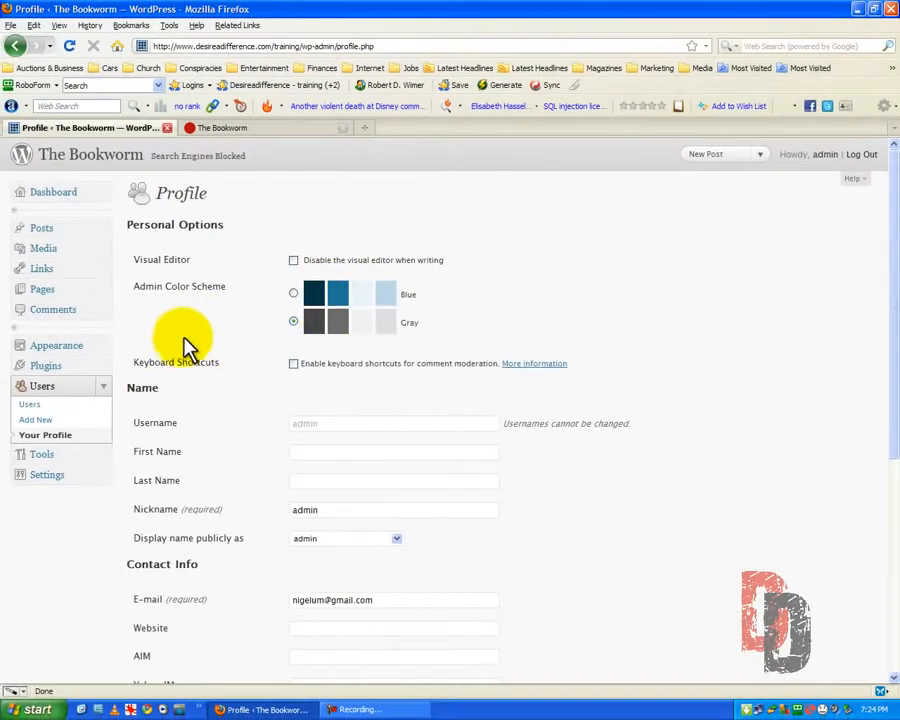
click(293, 293)
scroll(224, 378, down, 6)
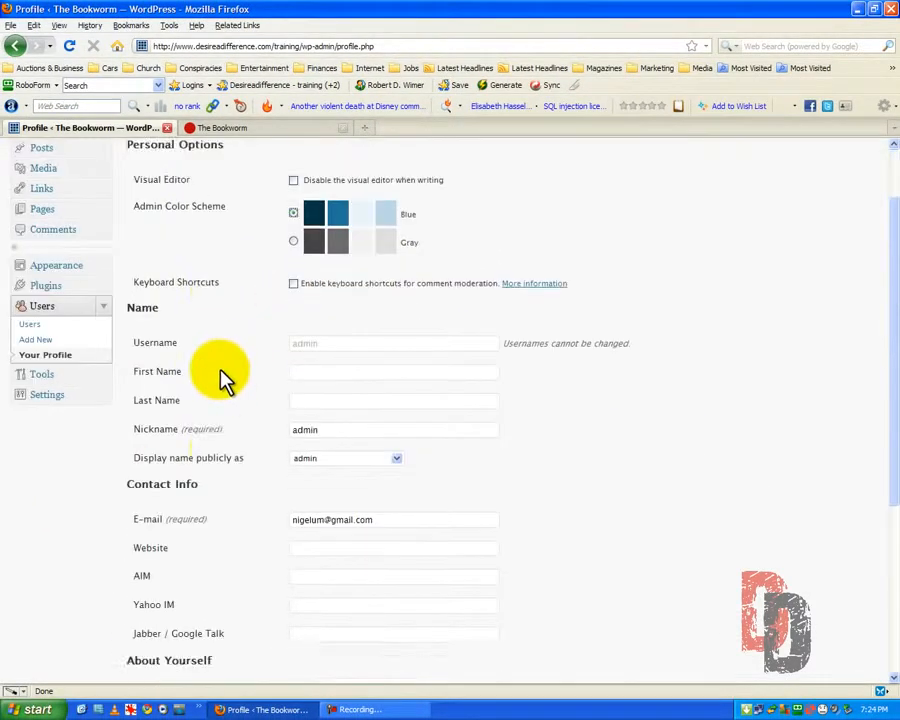
click(168, 624)
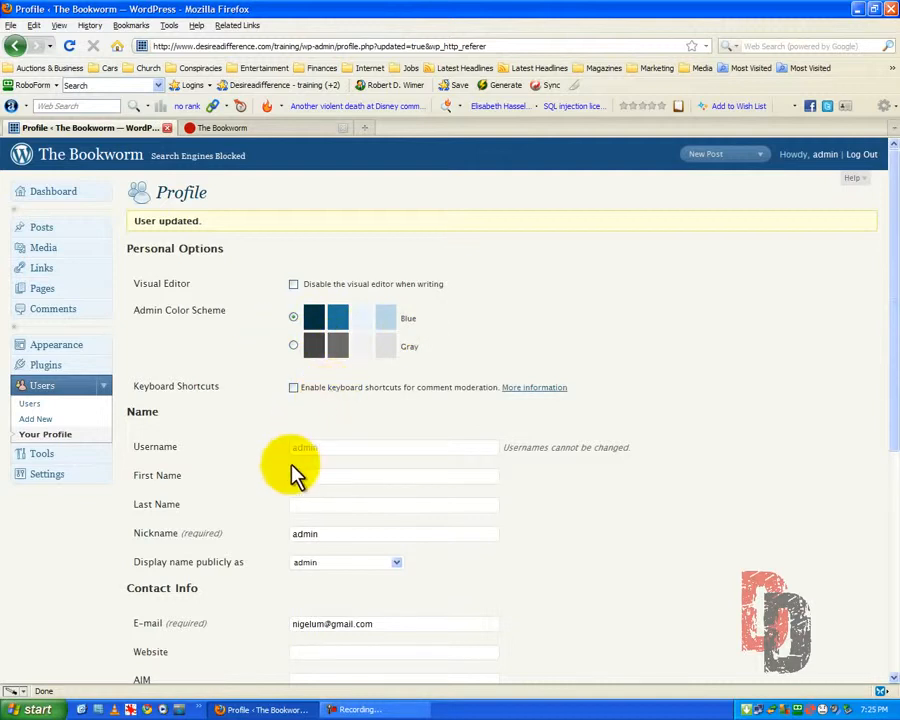
Fill in the first name, the last name followed by ", the "Go To" Guy", and the first name again as nickname
scroll(370, 506, down, 3)
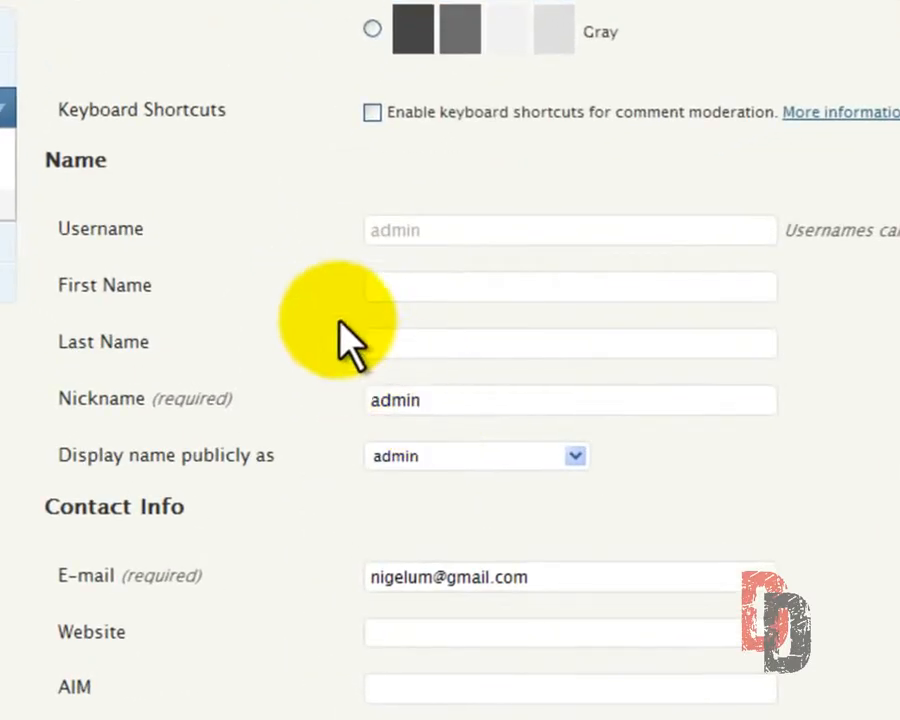
click(384, 290)
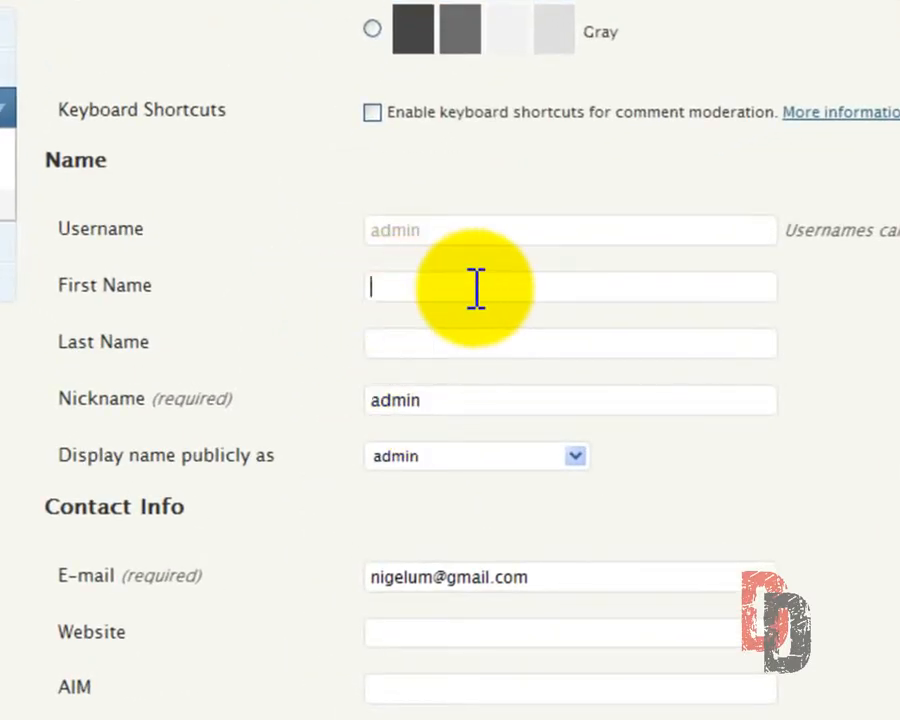
text(Robert)
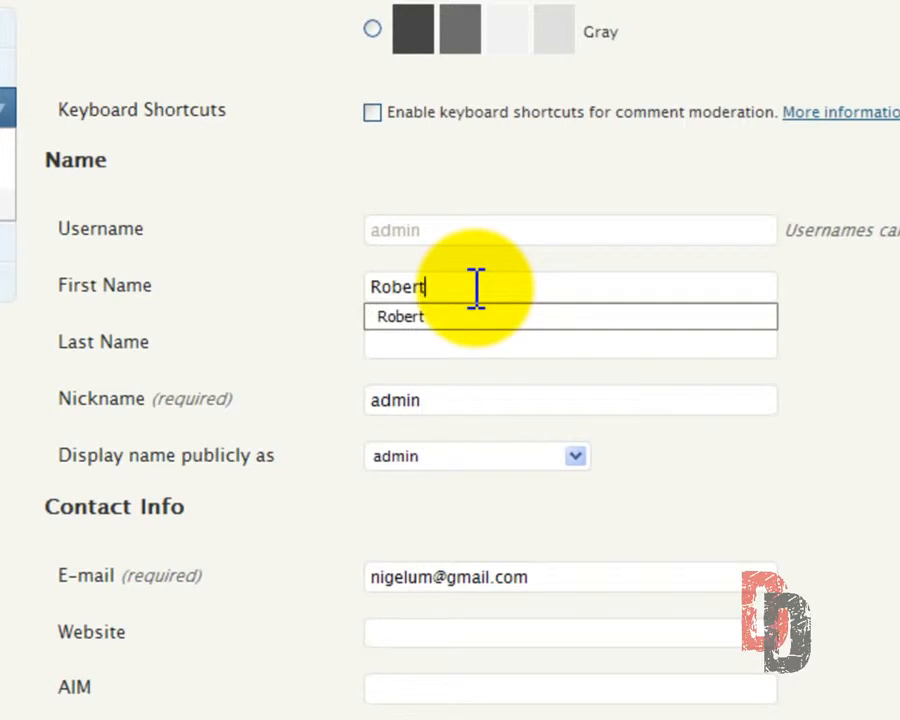
key(Tab)
text(Wimer)
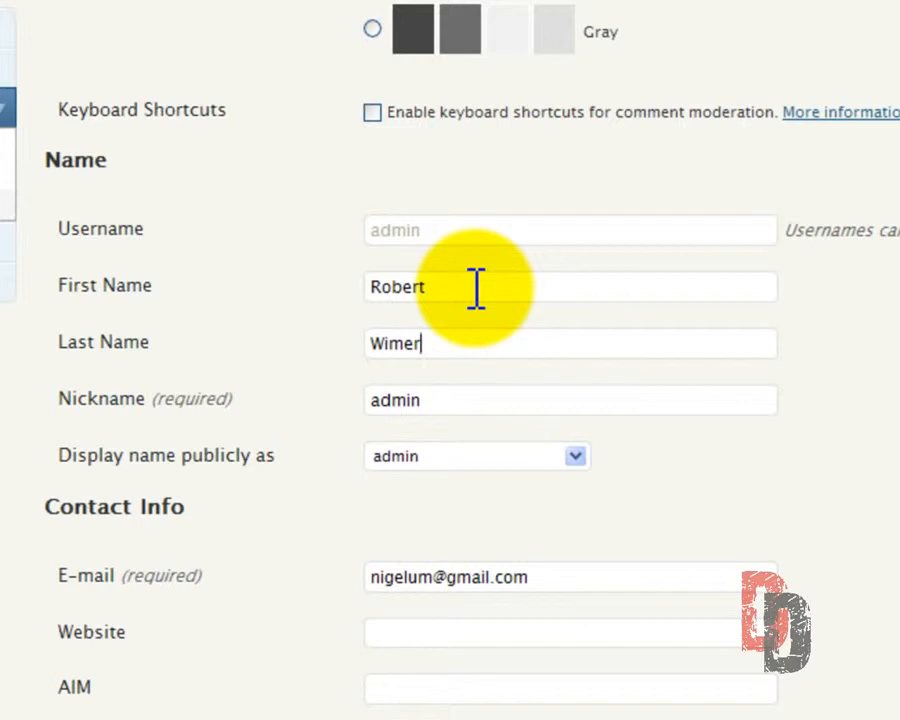
text(, the "Go To" Guy)
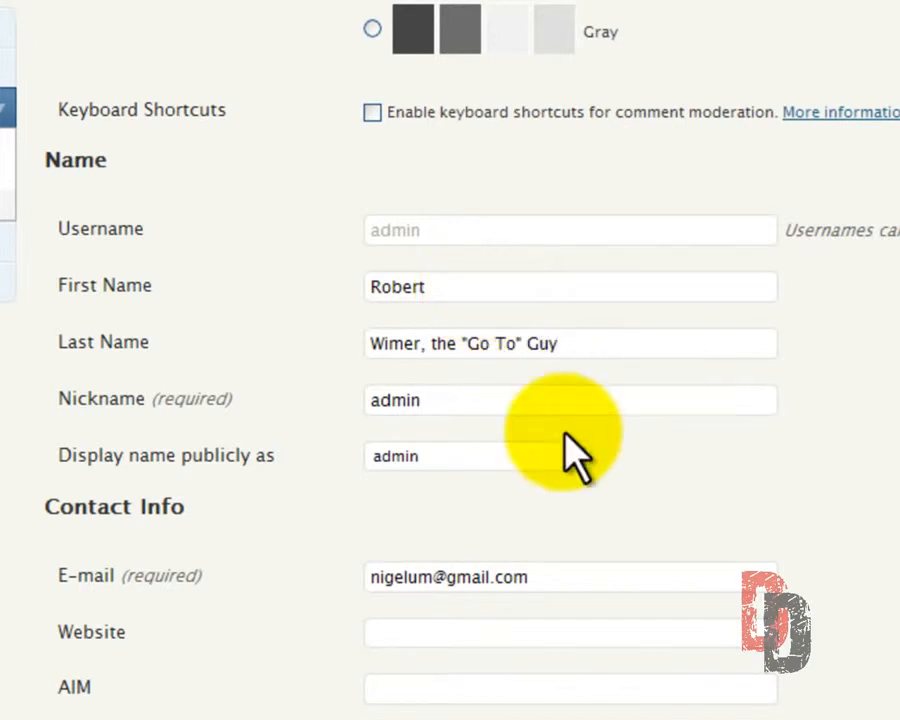
double_click(440, 400)
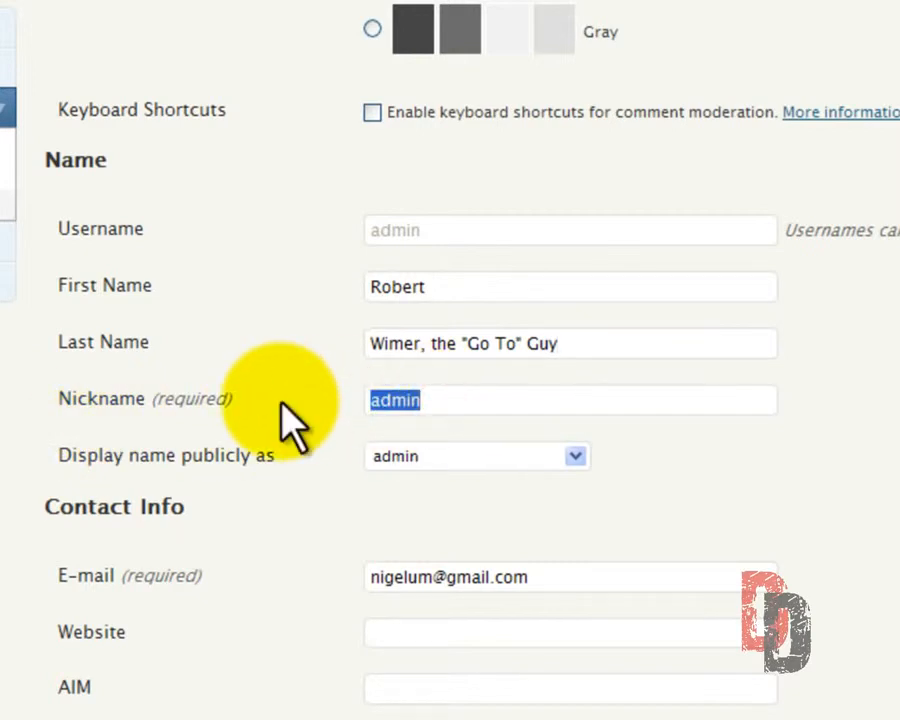
text(Robert)
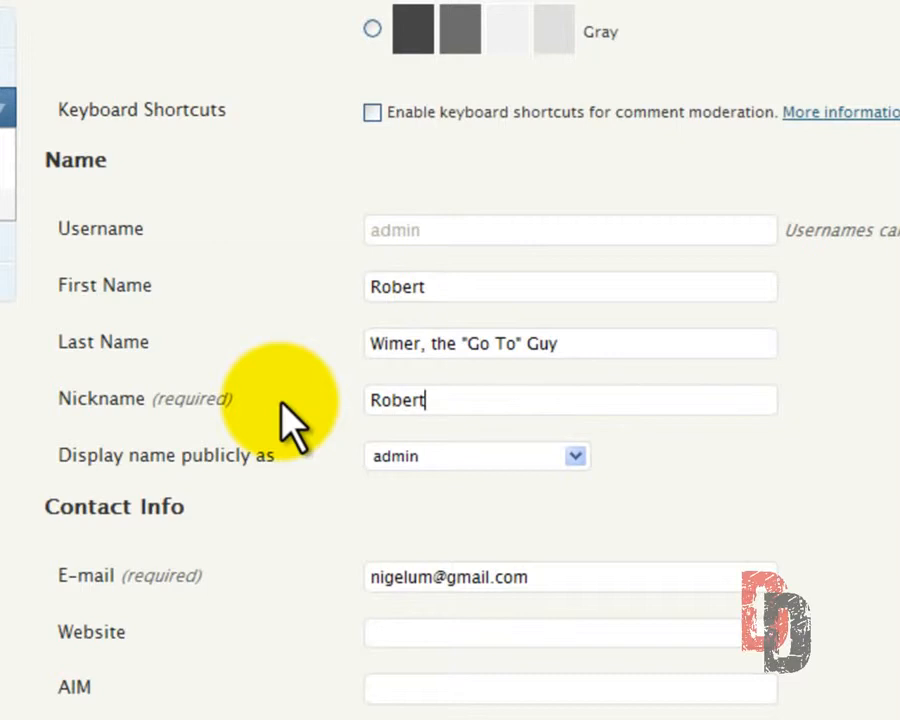
drag(570, 343, 421, 355)
key(Delete)
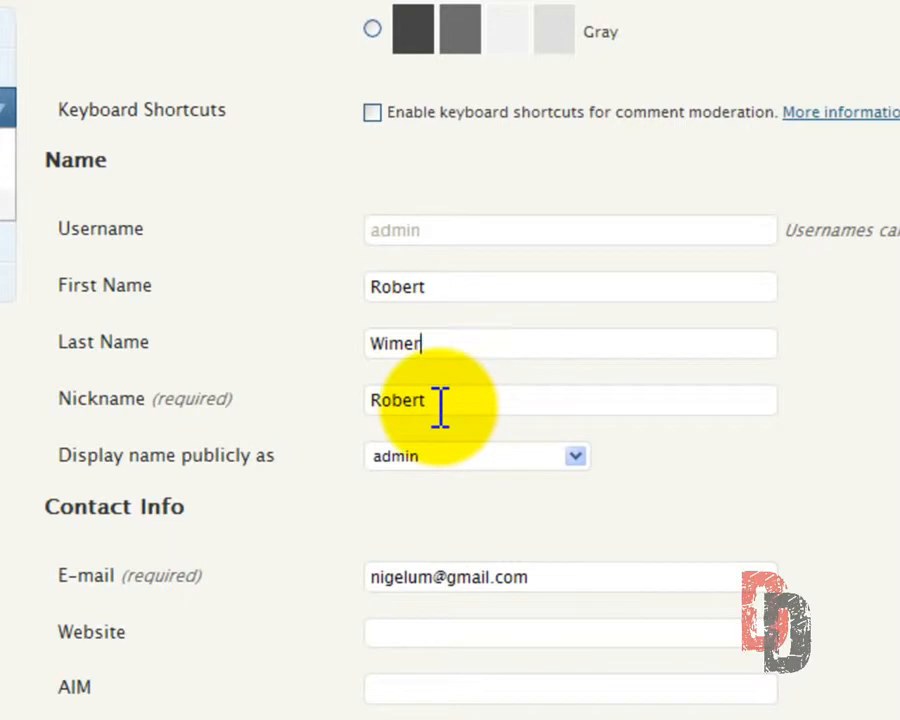
click(440, 404)
click(575, 454)
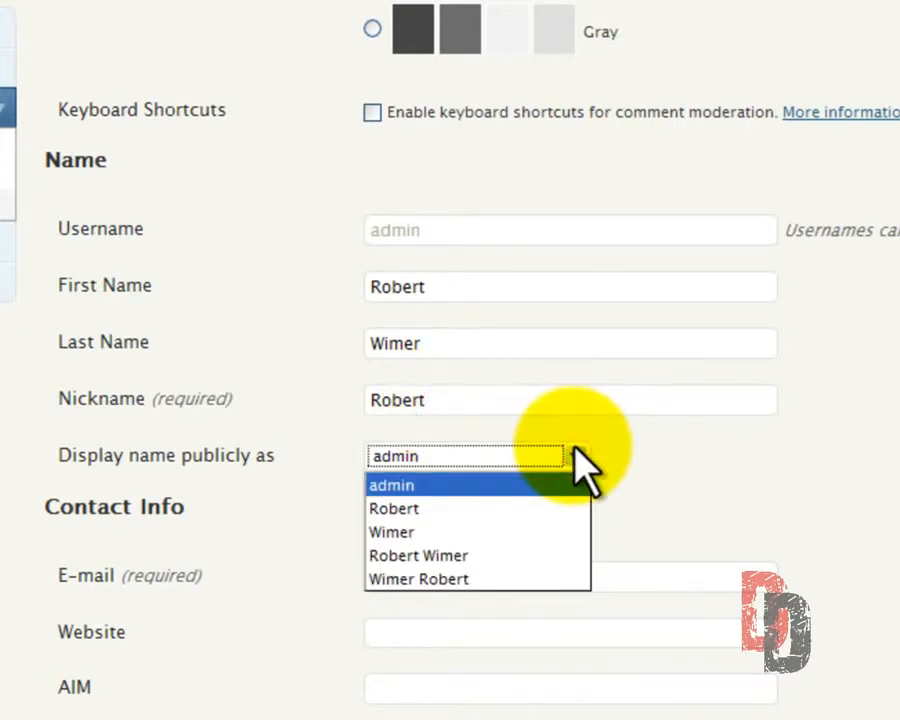
click(573, 454)
click(446, 348)
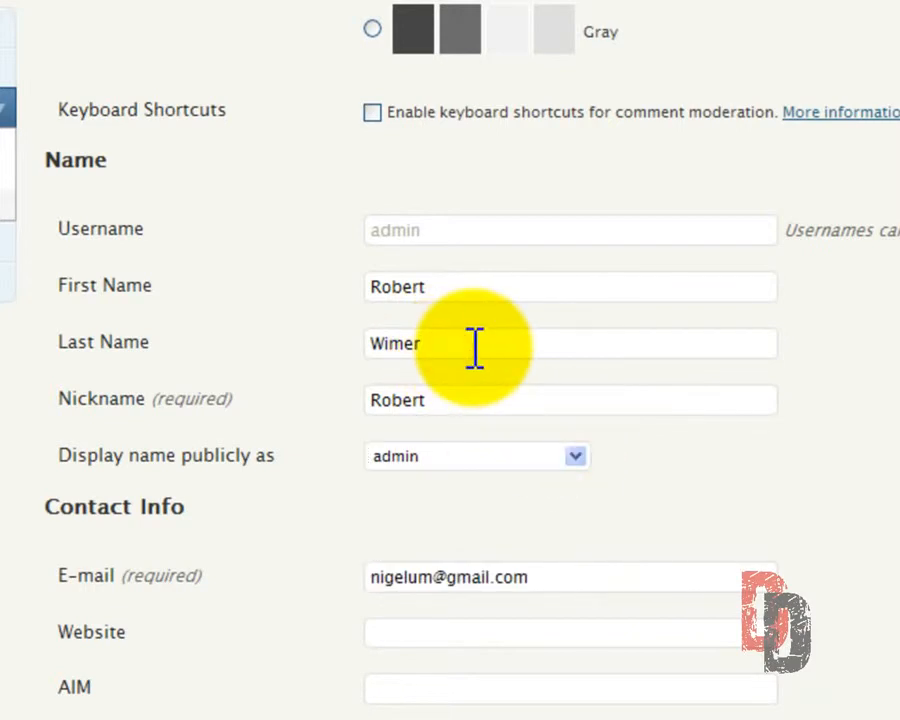
key(ctrl+z)
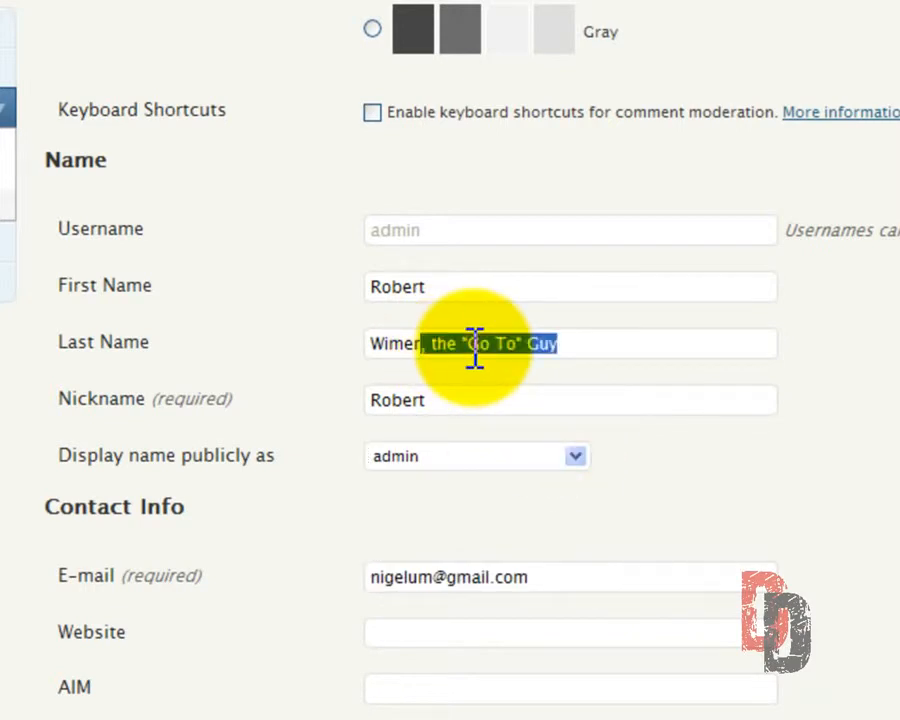
click(580, 342)
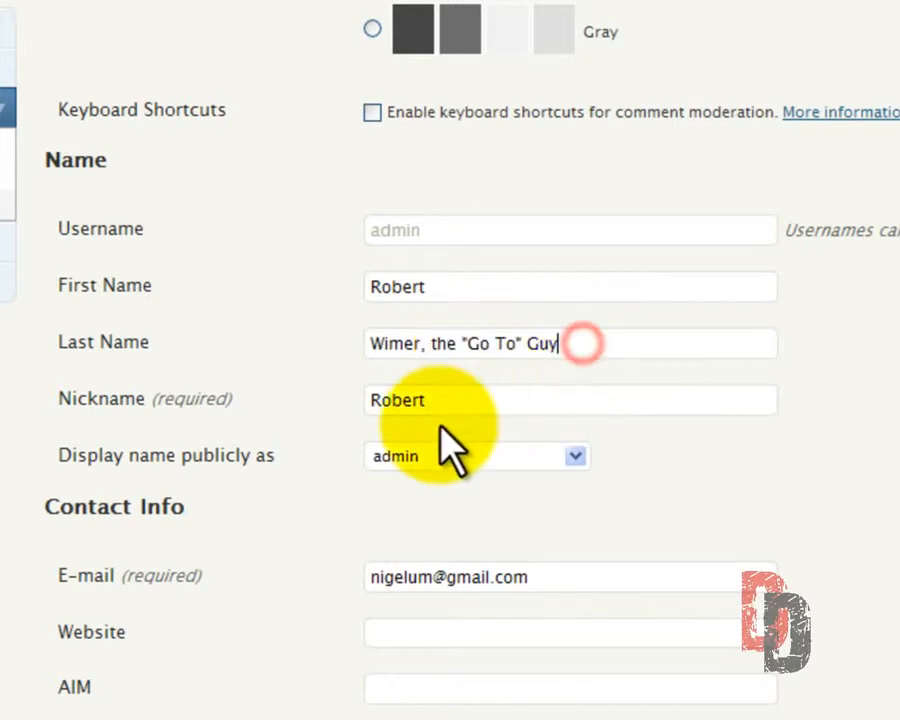
Set the public display name to first name, last name and the "Go To" Guy suffix, and save the profile
click(436, 406)
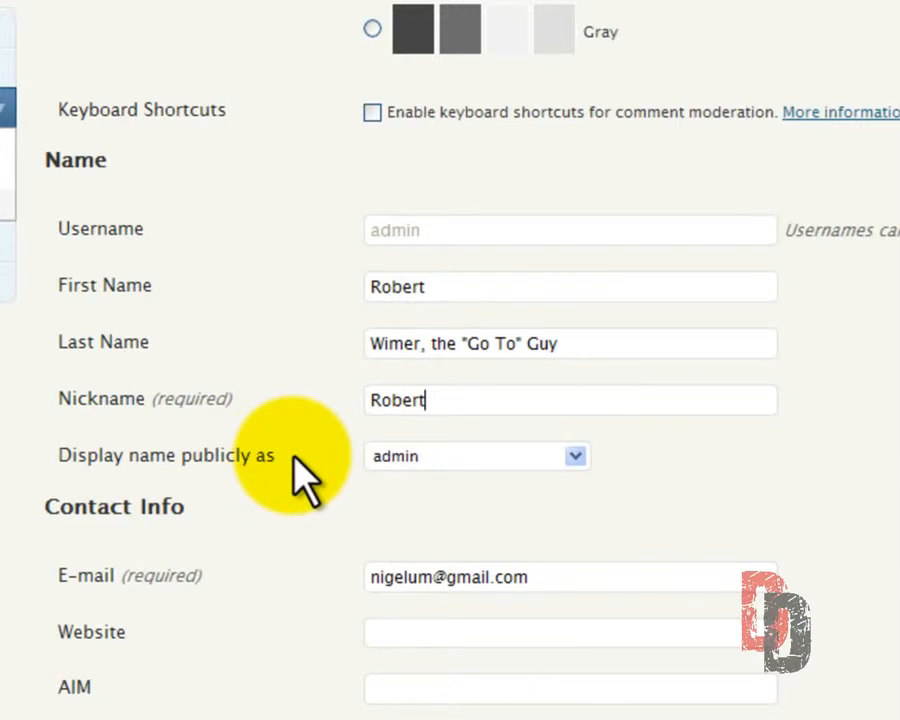
click(569, 453)
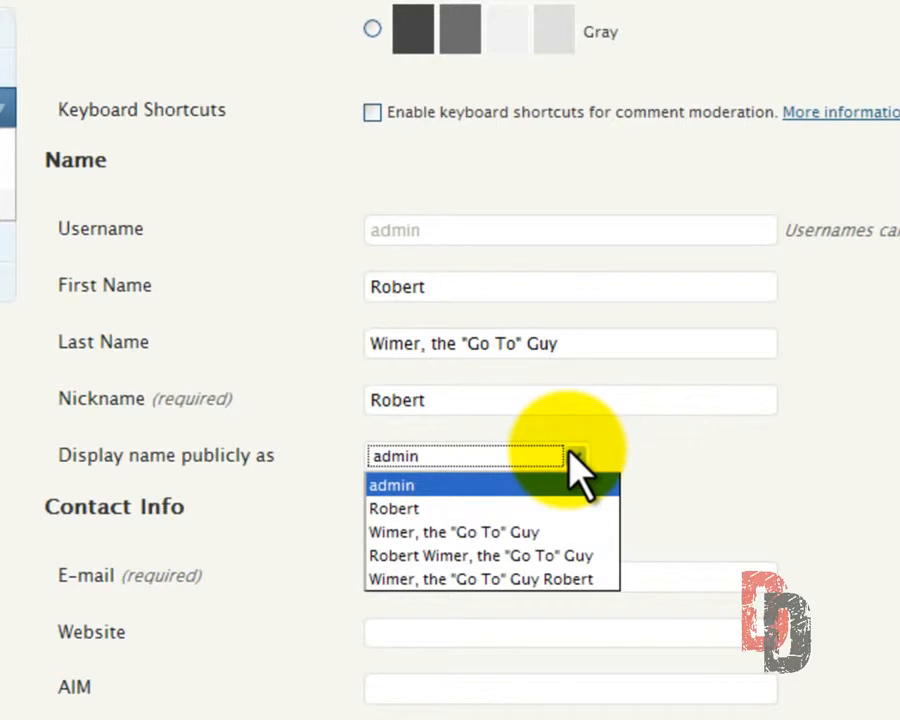
click(555, 556)
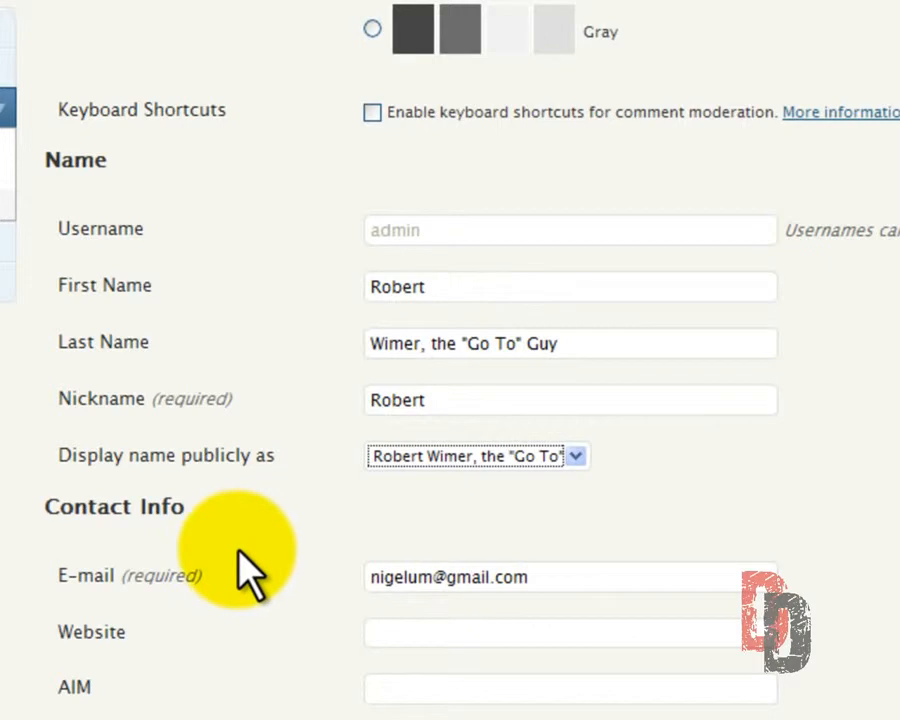
scroll(244, 560, down, 8)
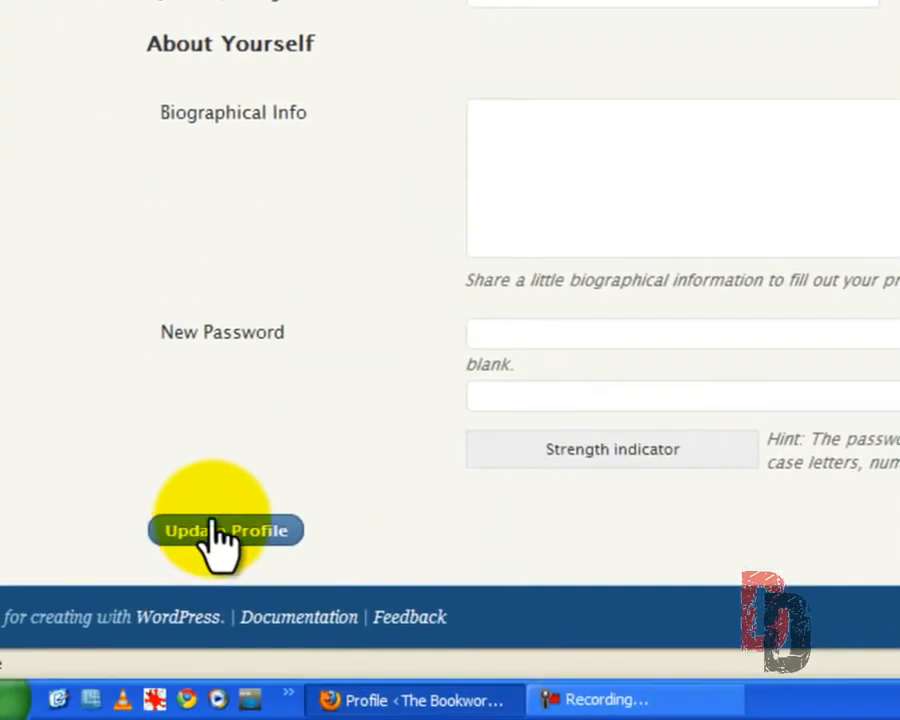
click(163, 687)
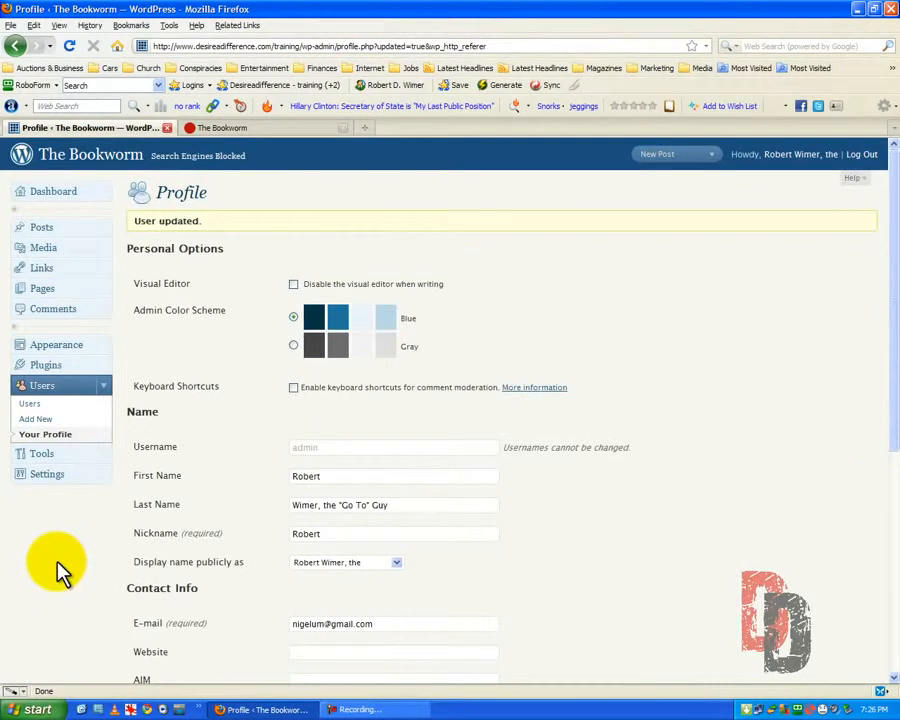
Replace the contact e-mail with the owner's address at the desireadifference.com domain
scroll(57, 568, down, 5)
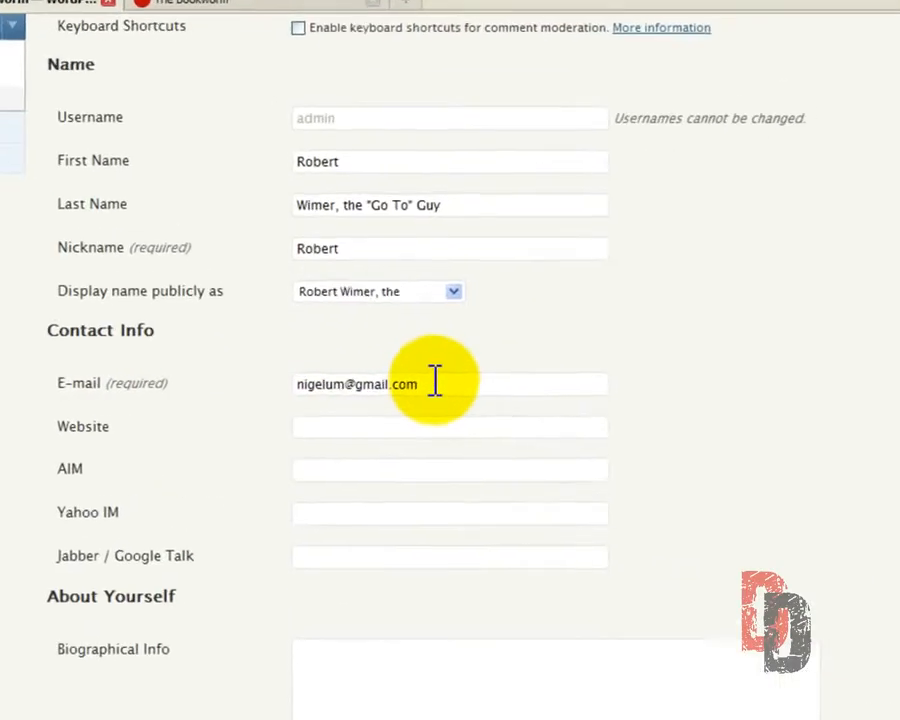
drag(435, 381, 247, 378)
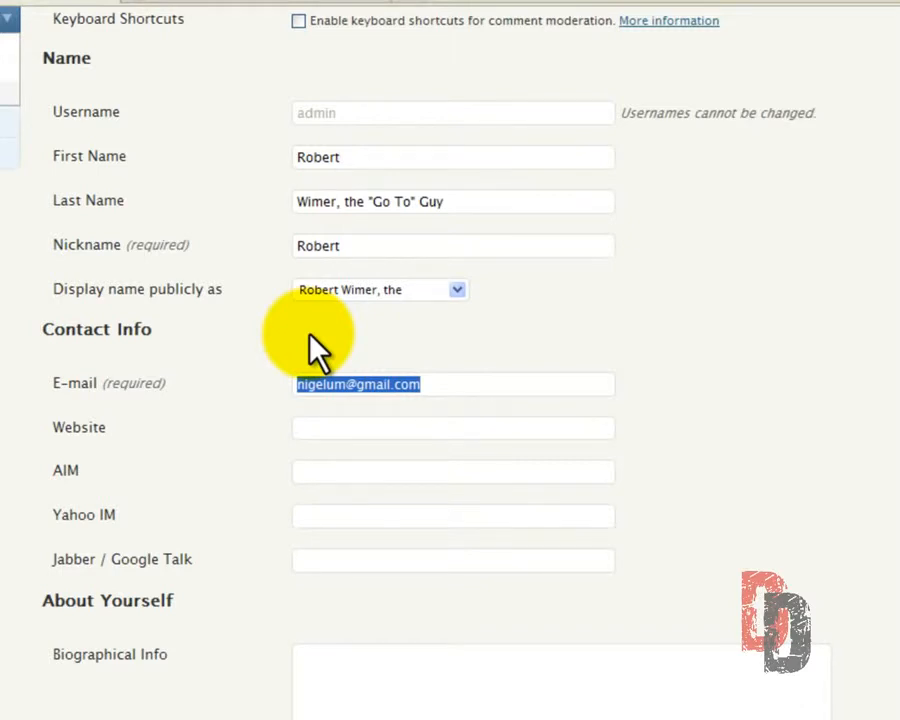
text(ro)
key(Down)
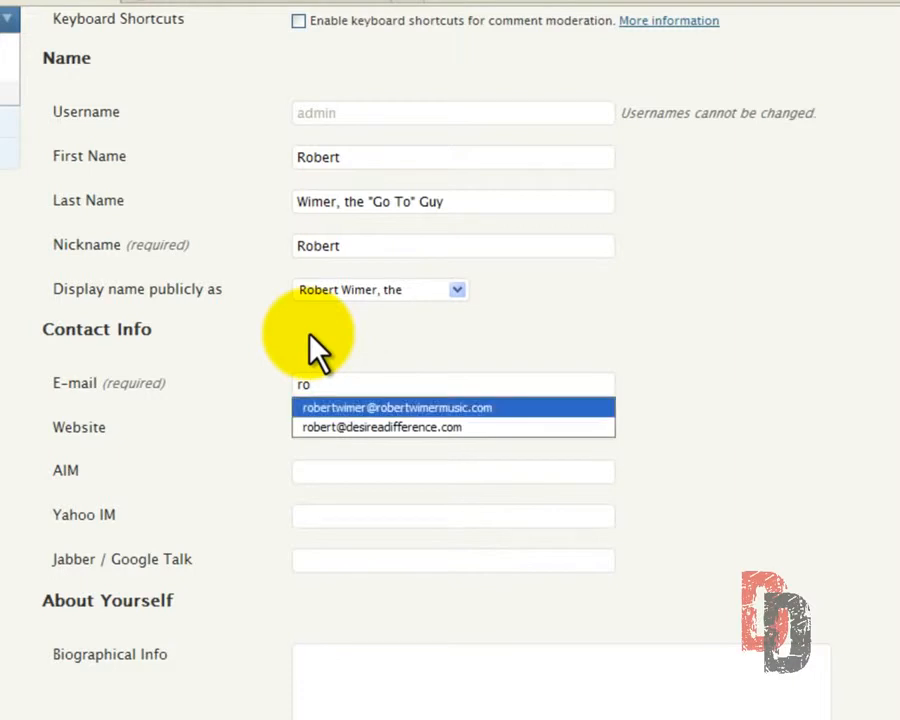
key(Down)
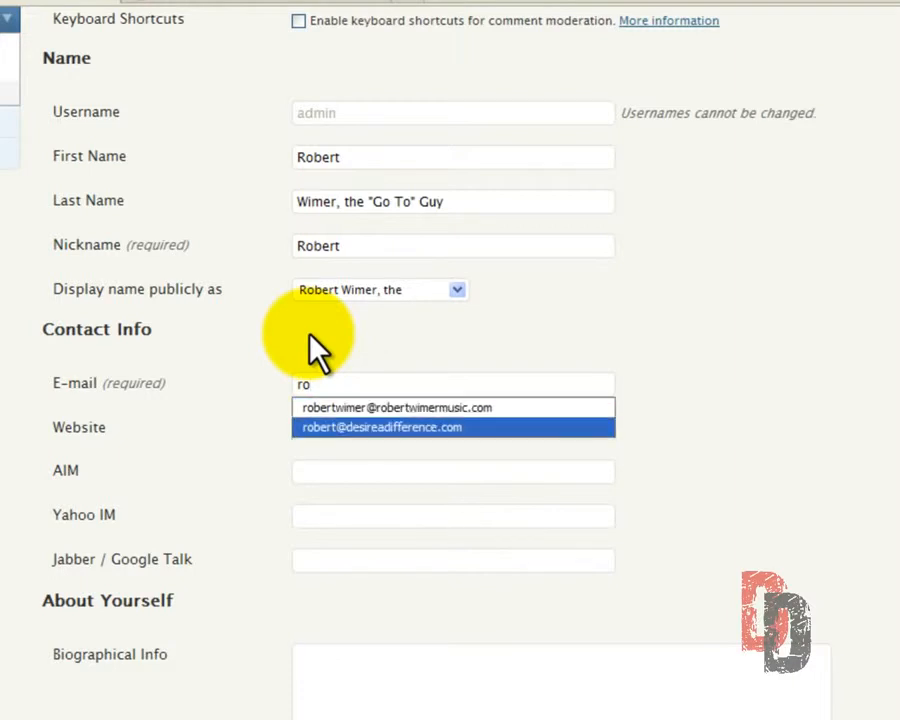
key(Return)
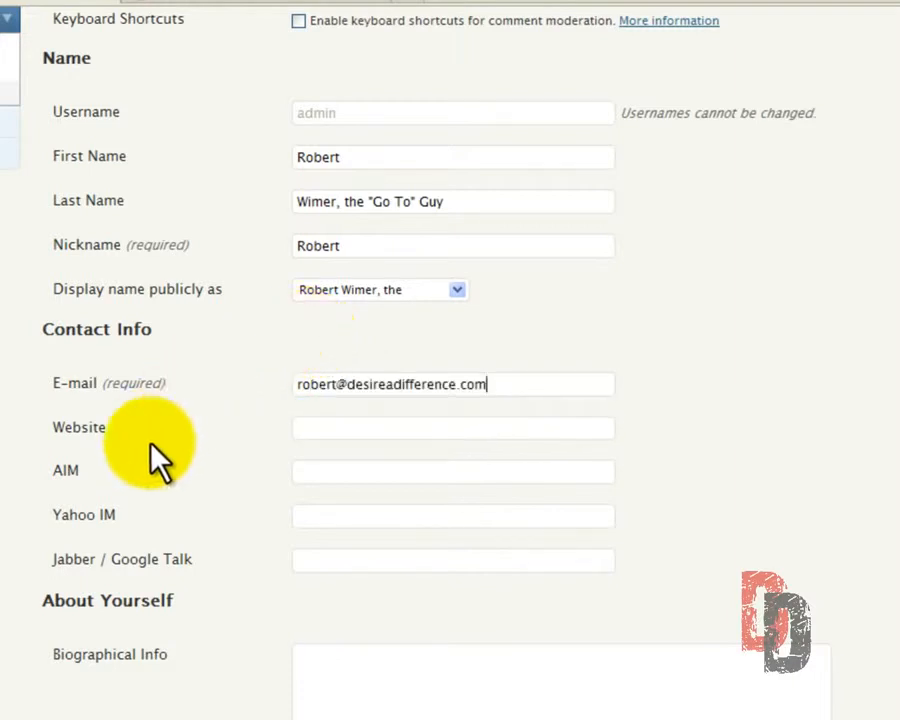
click(326, 427)
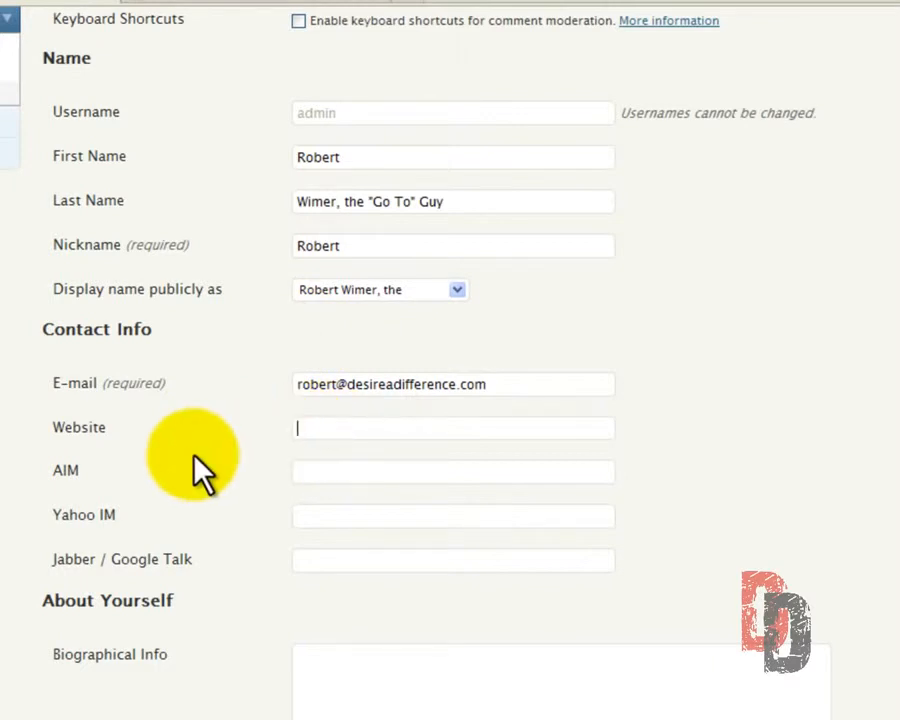
text(h)
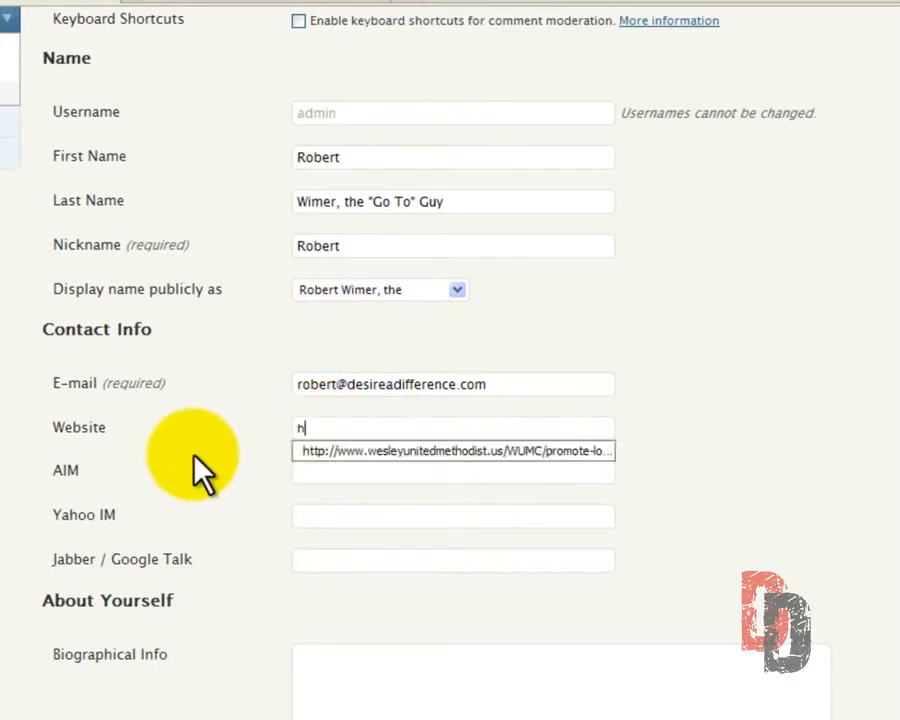
text(ttp://desireadifference.com)
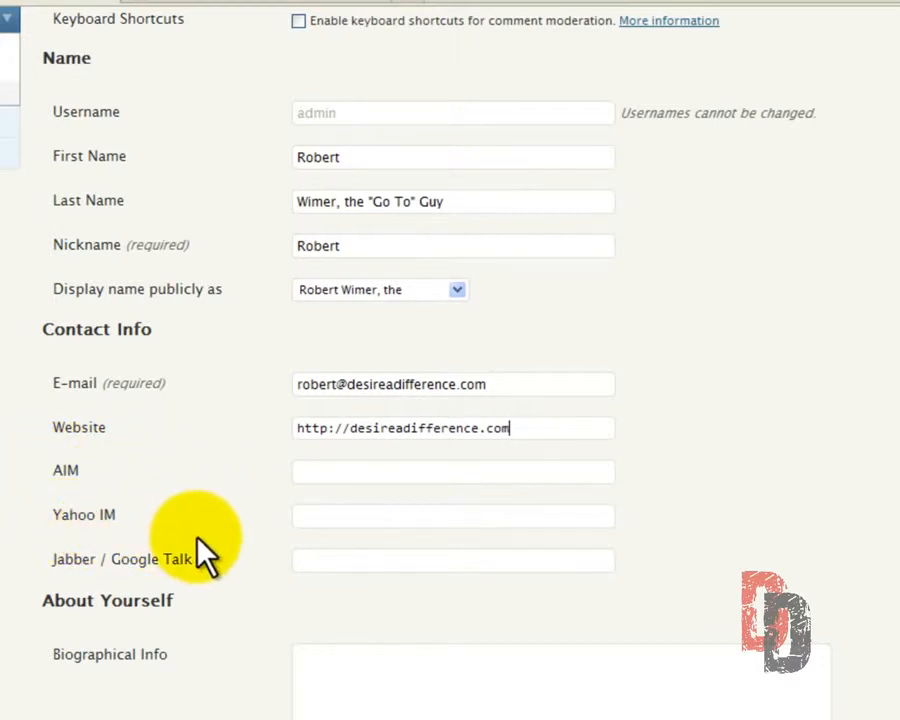
Write "Site administrator and creator." as the biographical info
click(329, 668)
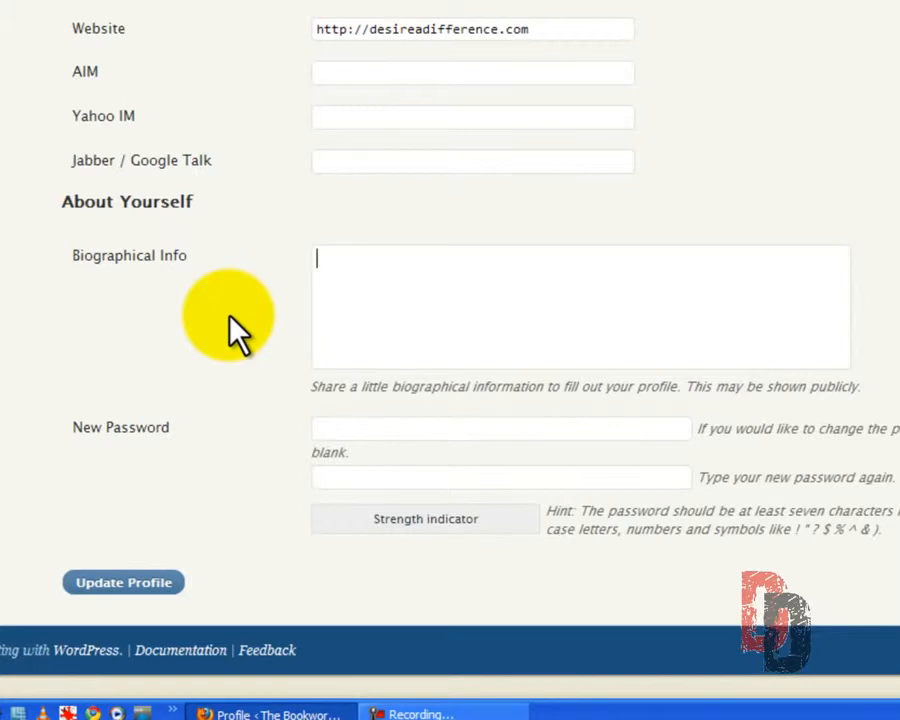
text(Site administrator and creator.)
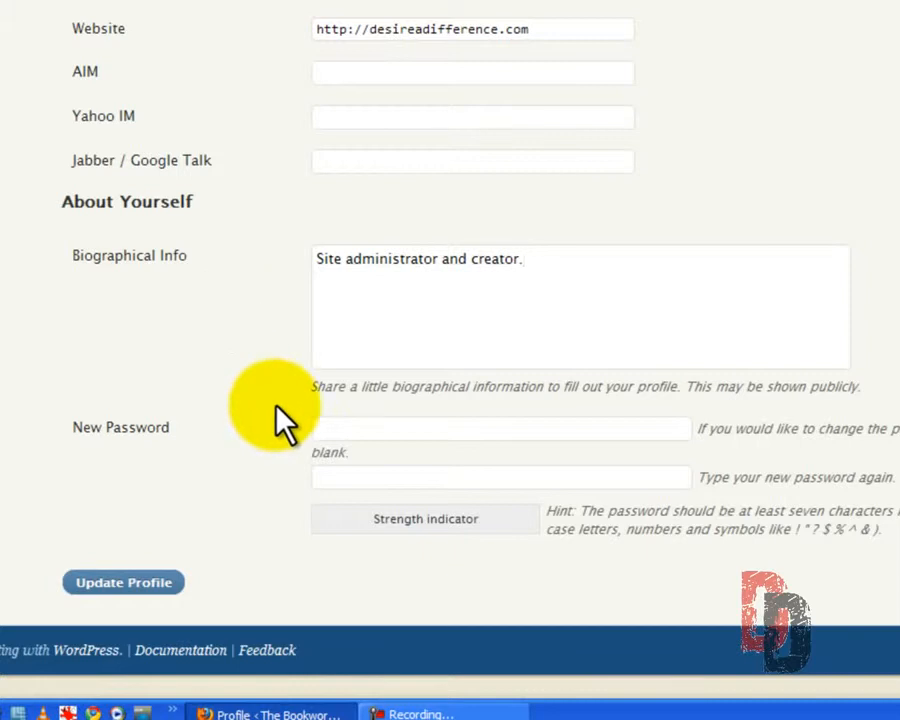
Enter a new account password in the profile and repeat it for confirmation
click(321, 427)
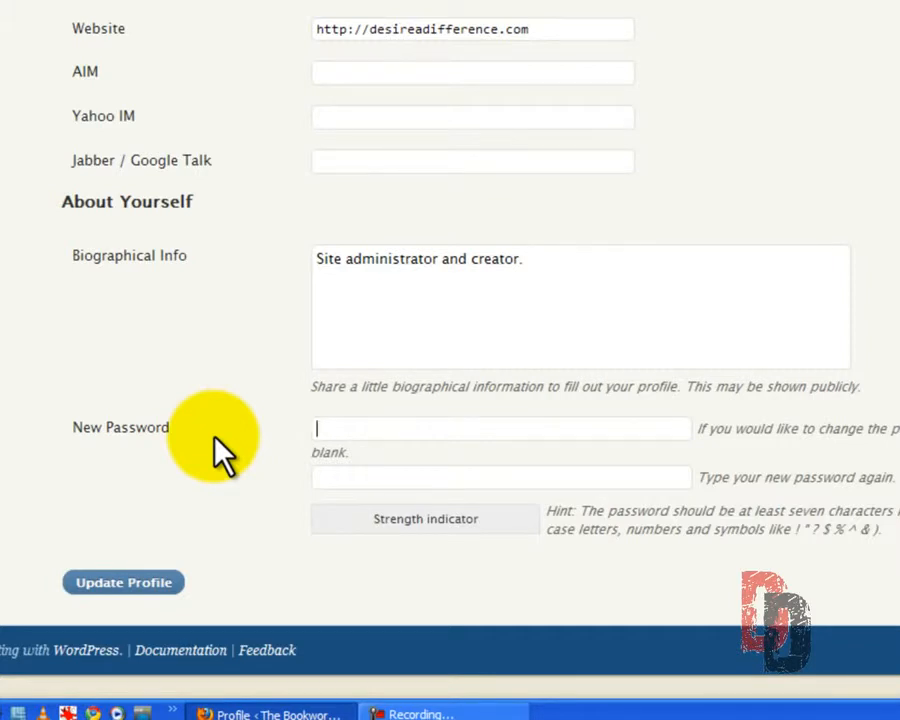
text(**********)
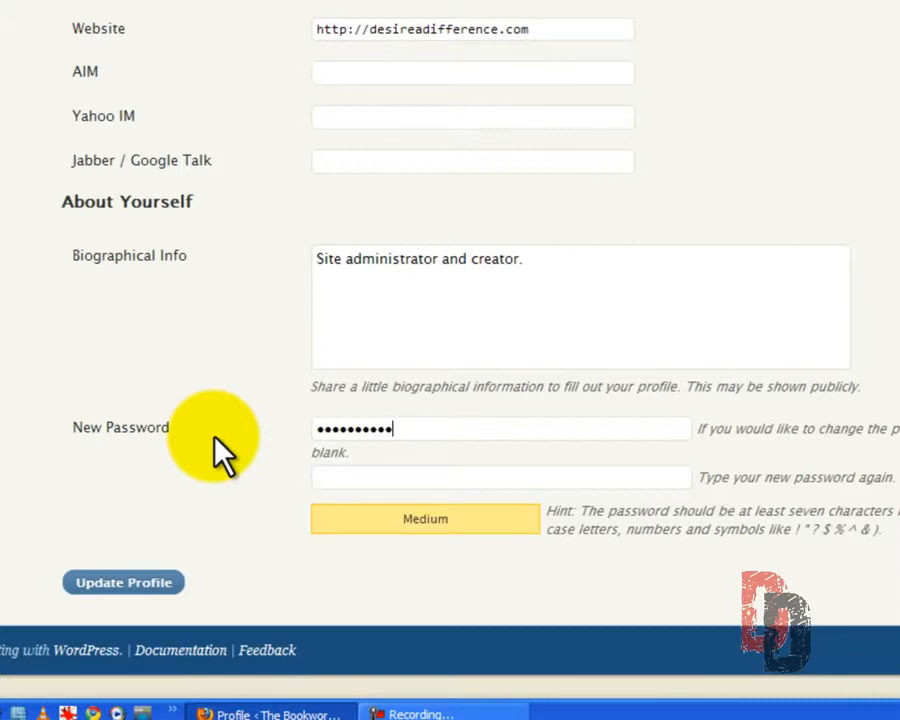
text(*)
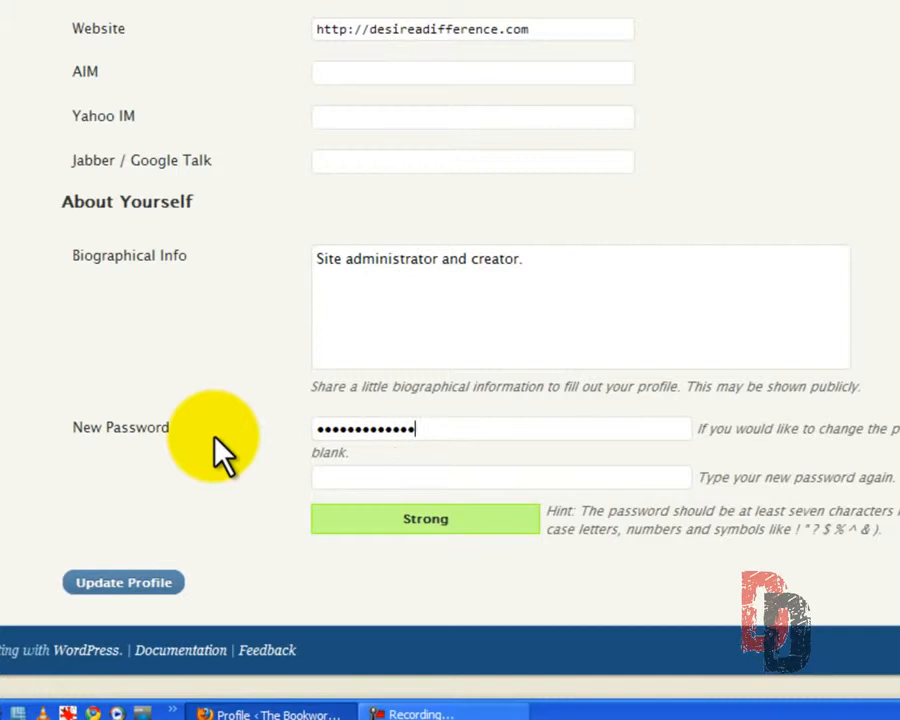
key(Tab)
text(*****)
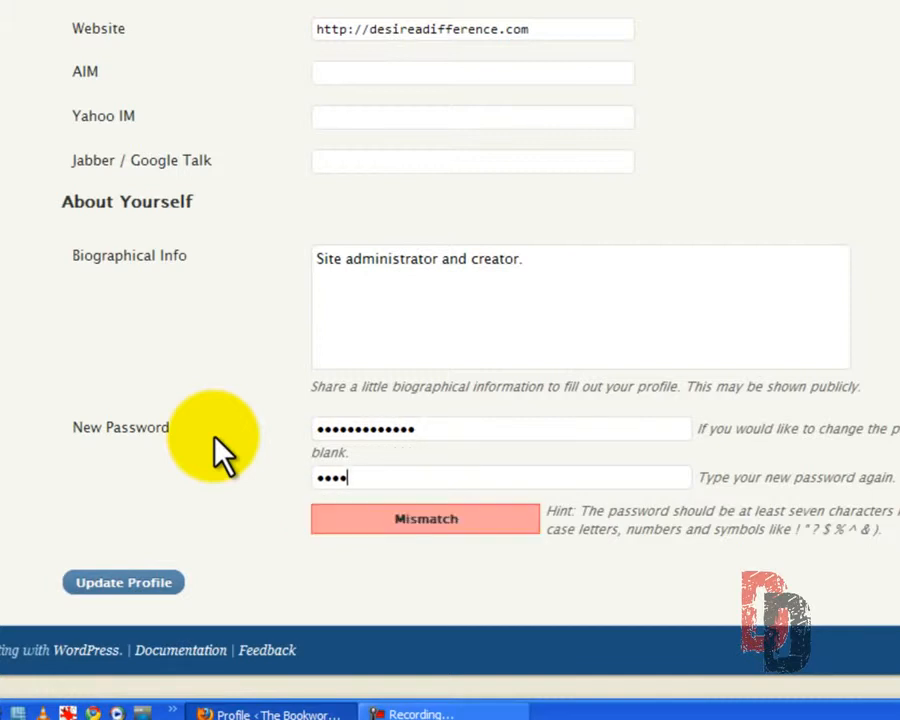
text(*******)
drag(420, 480, 237, 478)
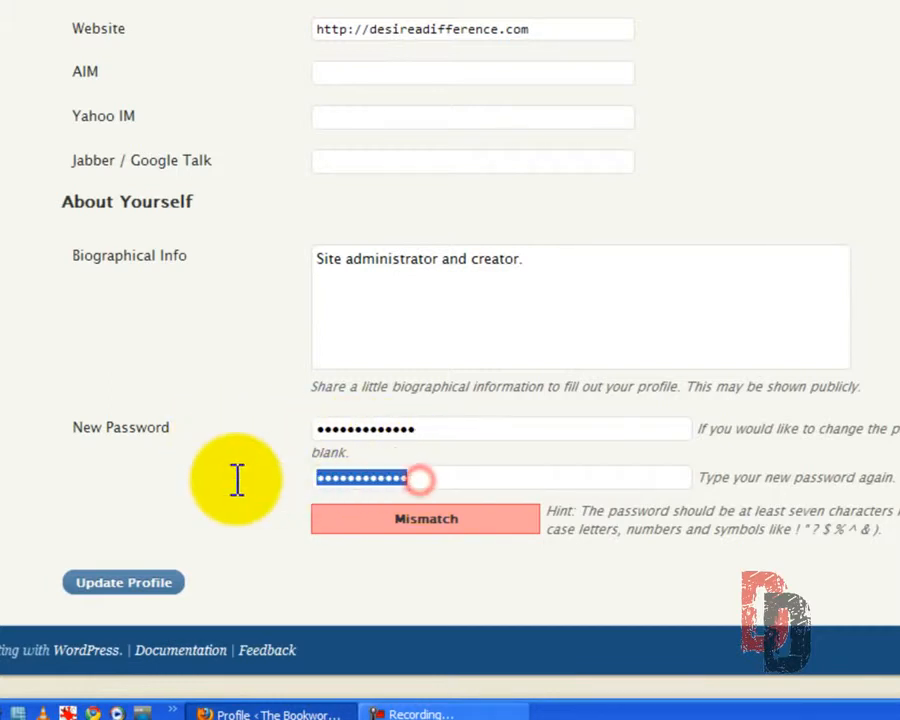
text(******)
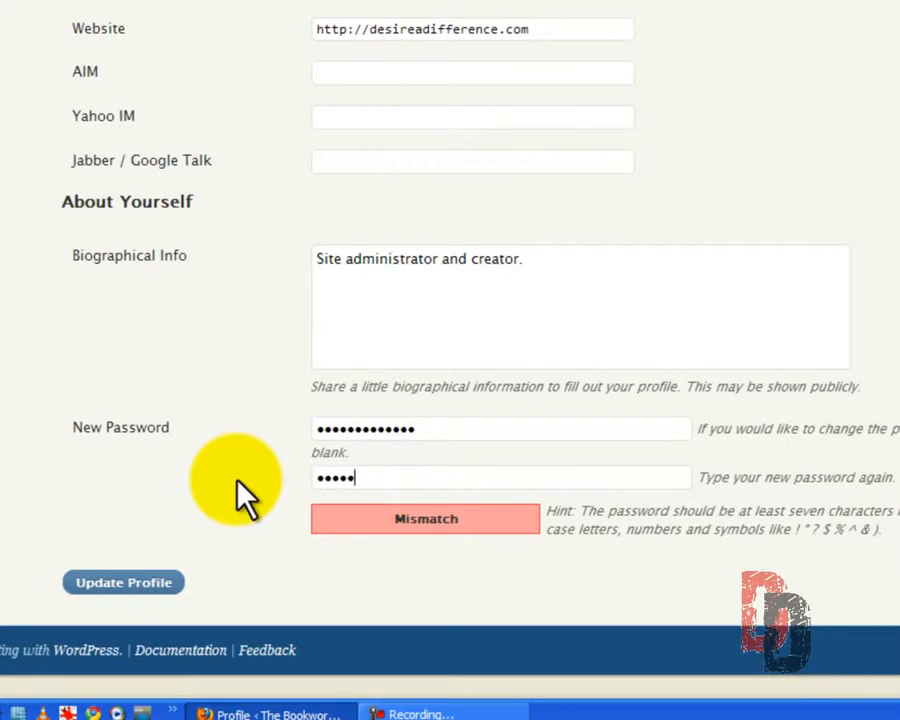
text(*******)
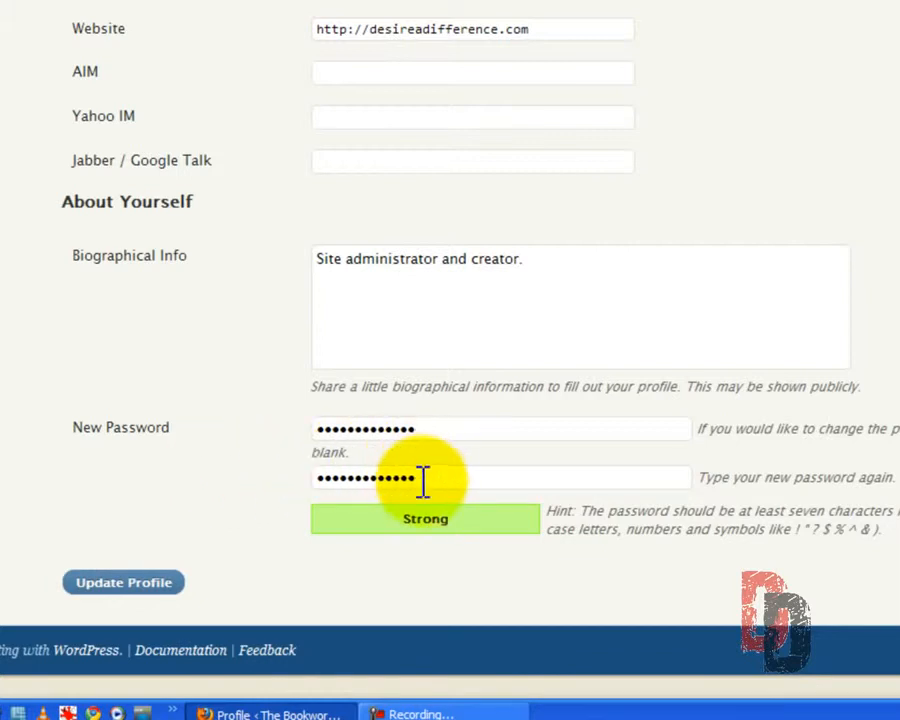
Clear the new password and its confirmation from the profile
drag(420, 478, 261, 478)
key(BackSpace)
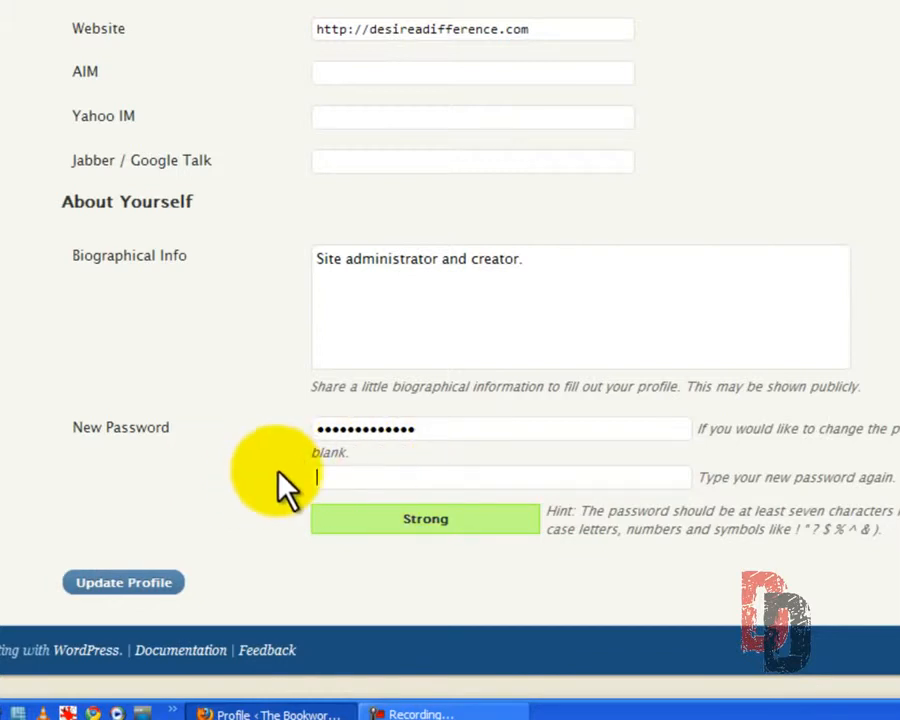
drag(444, 433, 273, 433)
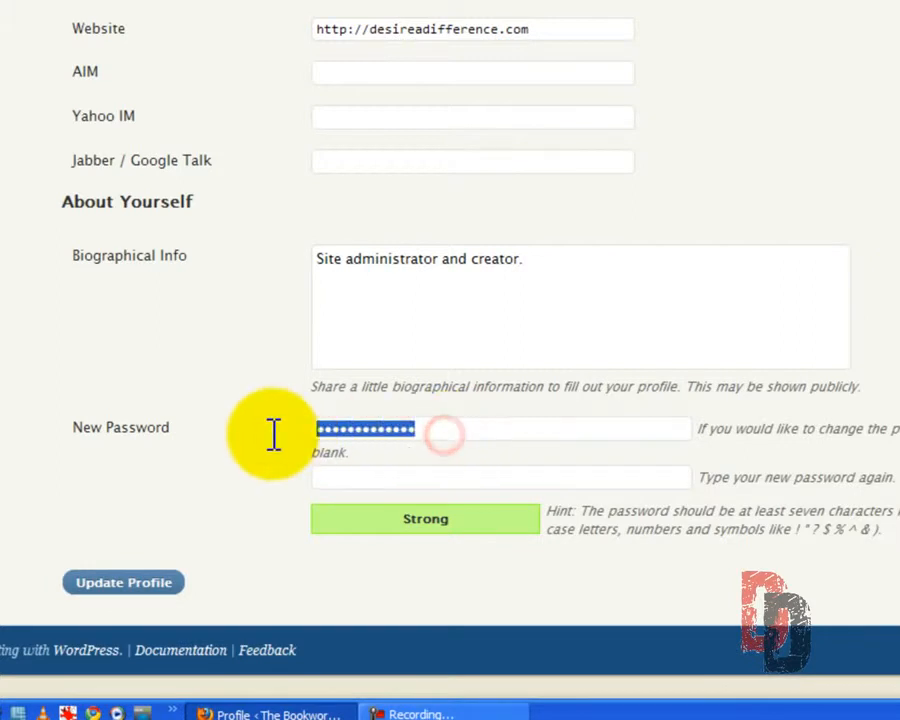
key(BackSpace)
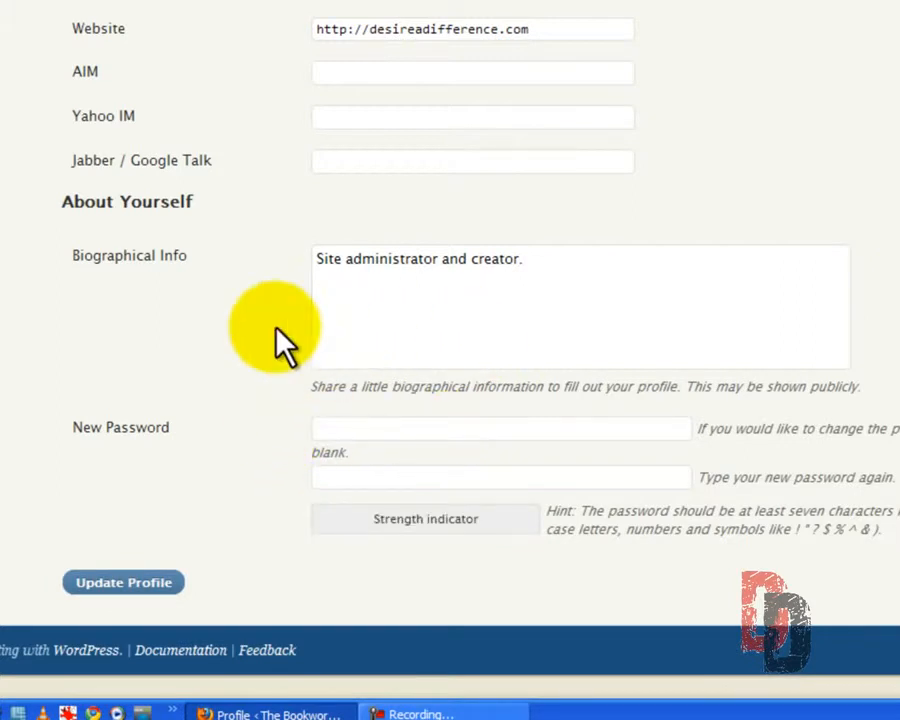
Update the profile and open the list of all users
click(130, 584)
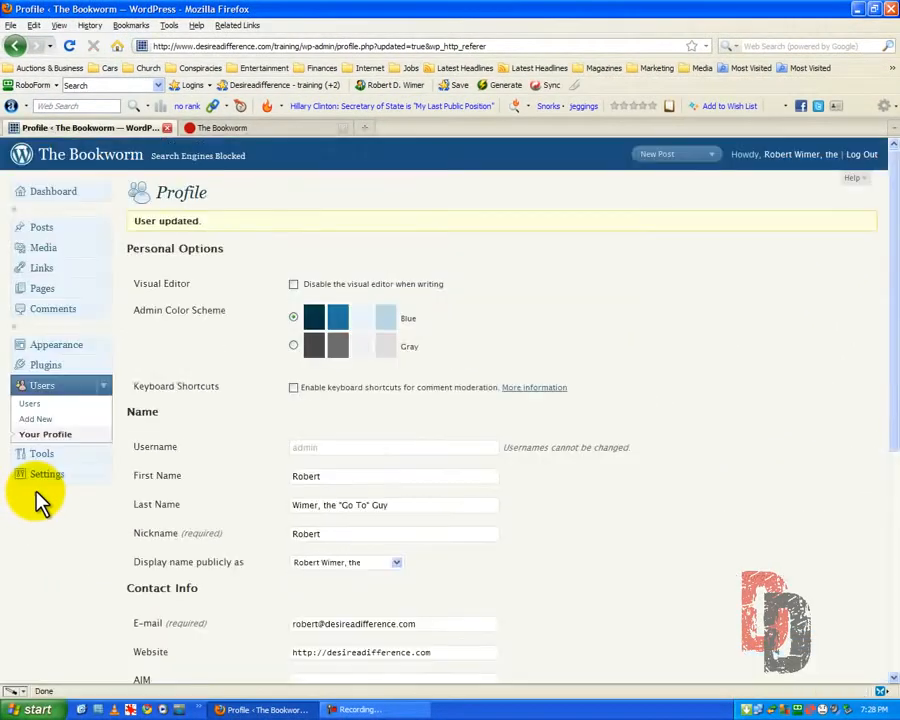
click(29, 405)
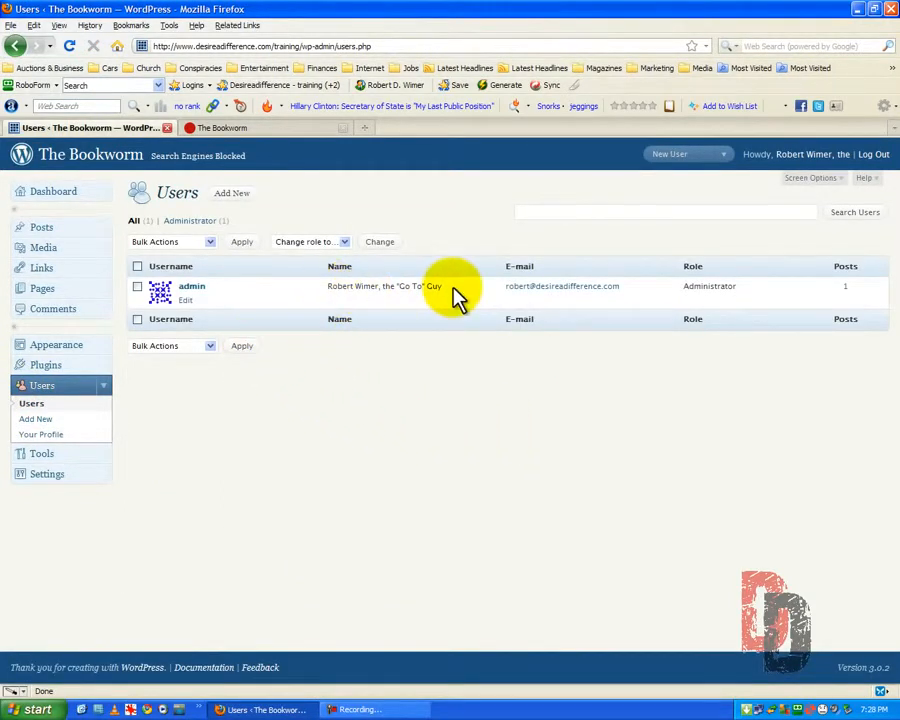
click(536, 296)
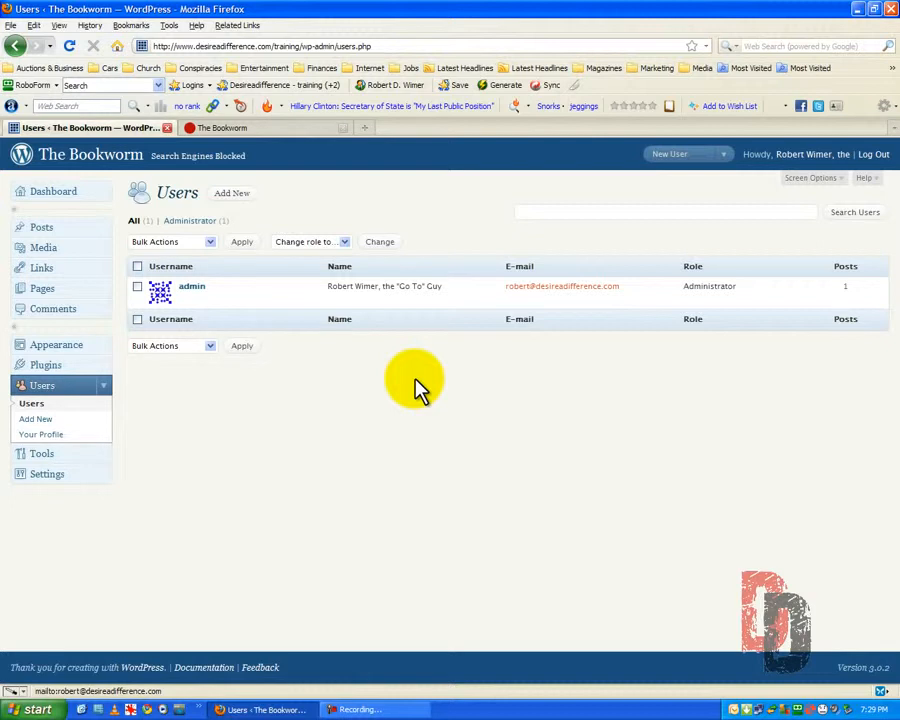
right_click(736, 710)
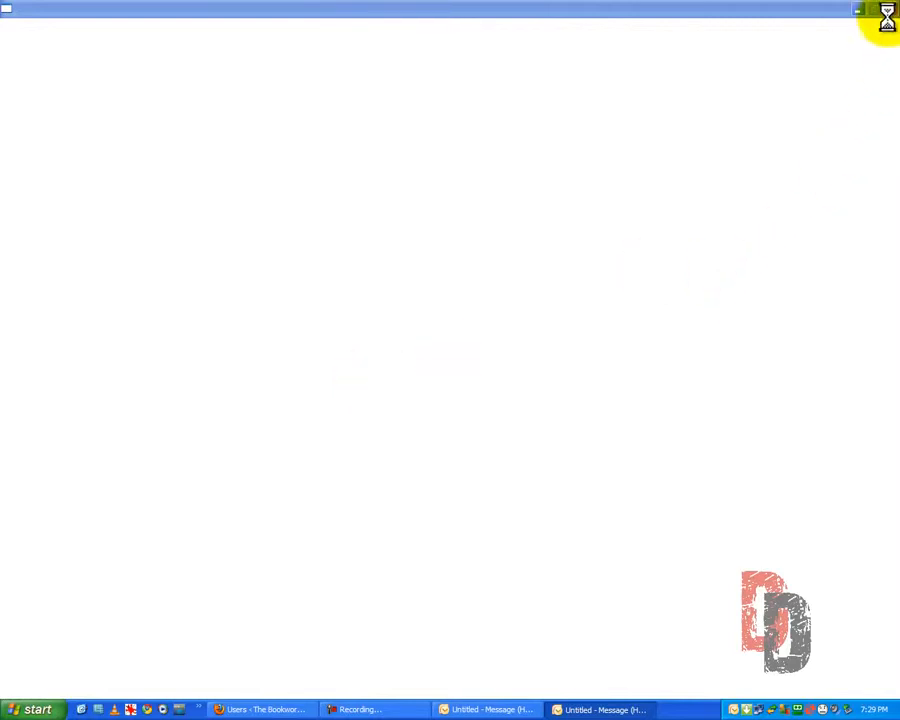
right_click(584, 705)
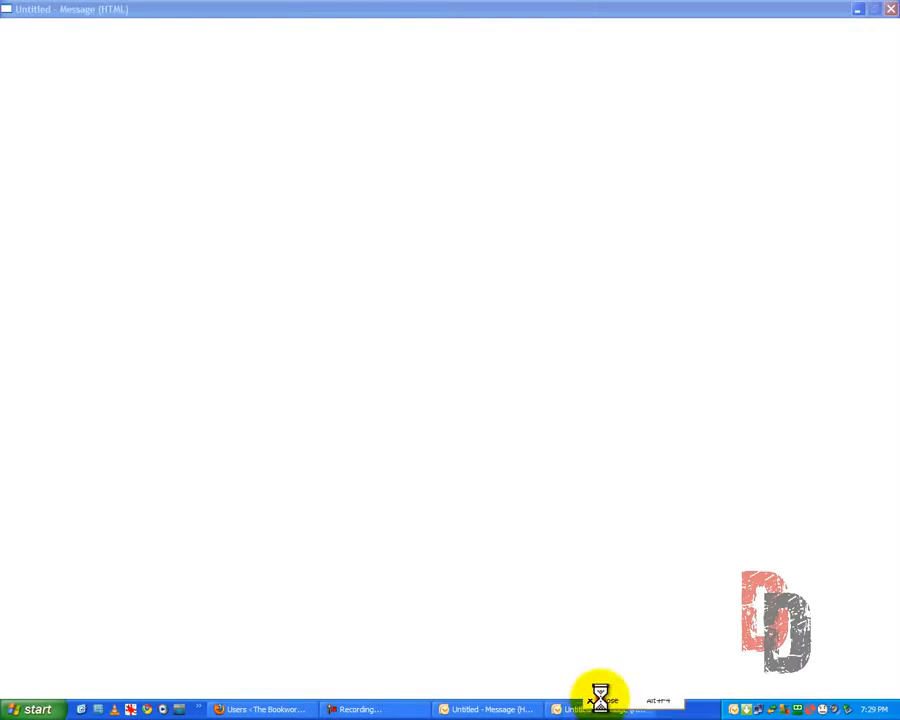
click(602, 700)
click(357, 433)
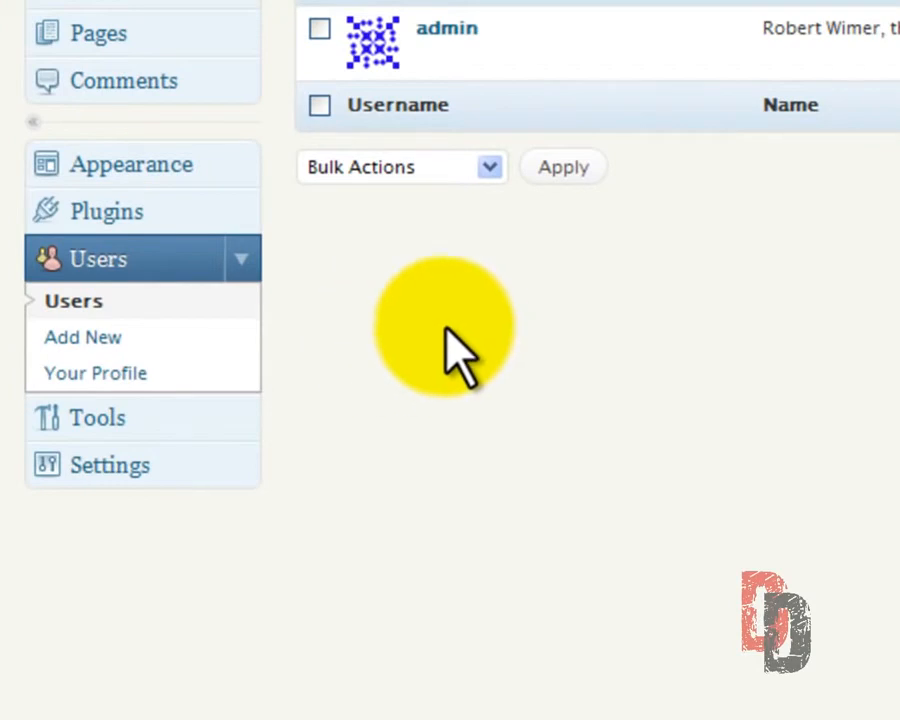
Open the admin's own profile and look through its name, contact and biography fields
click(64, 374)
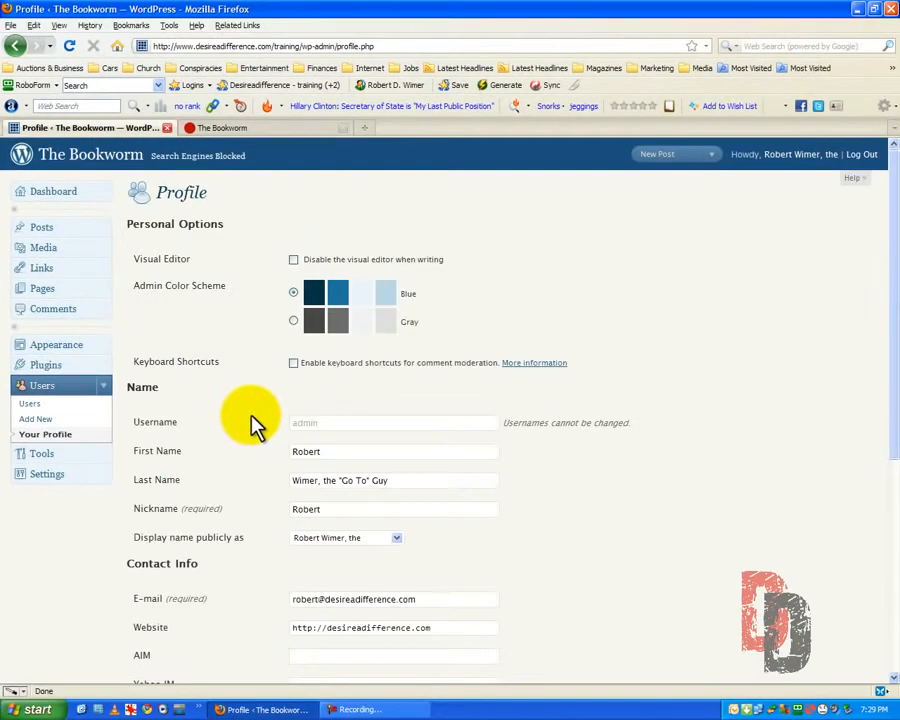
scroll(254, 424, down, 3)
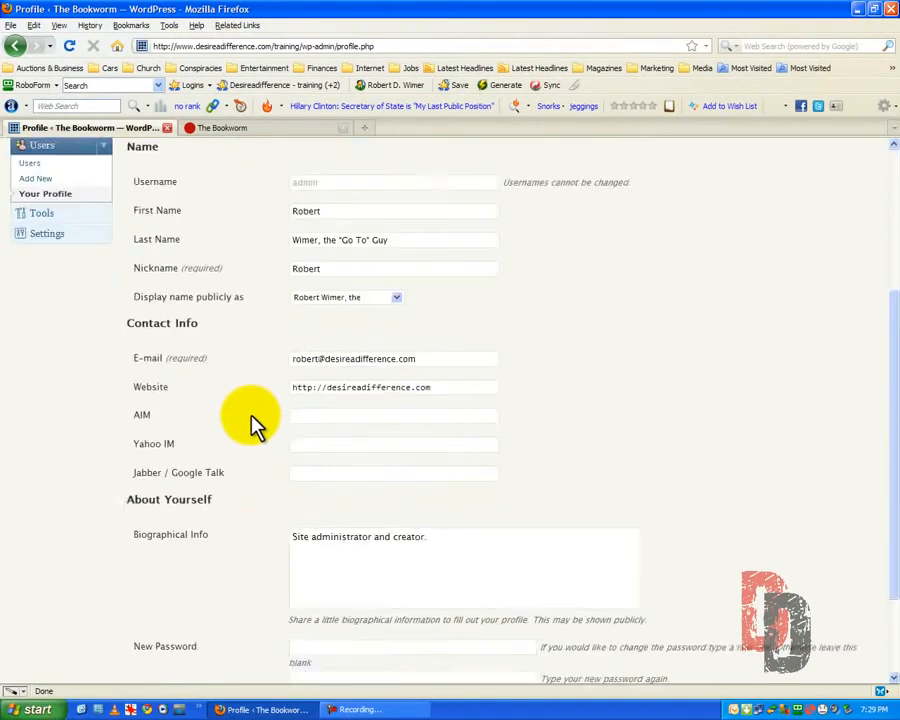
scroll(254, 424, down, 4)
scroll(252, 420, up, 6)
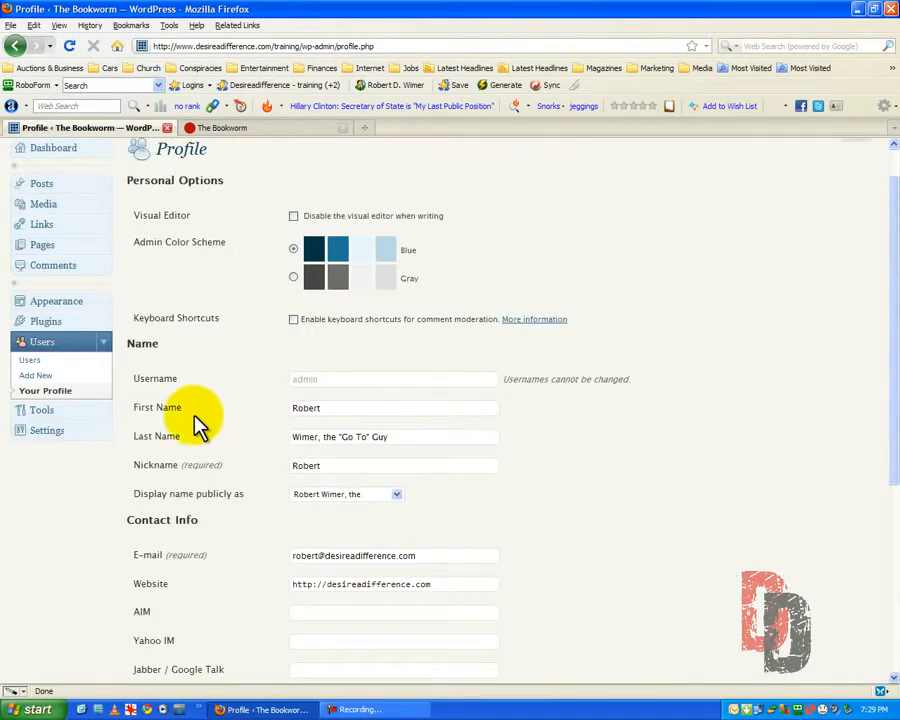
Start adding a new user and fill in the required username and e-mail address
click(36, 377)
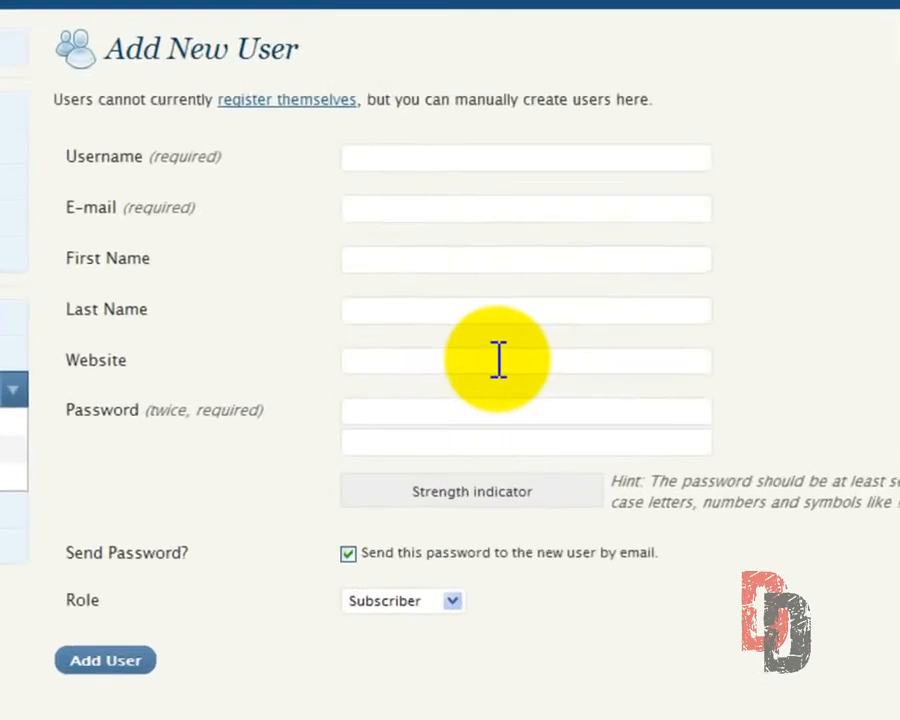
click(377, 157)
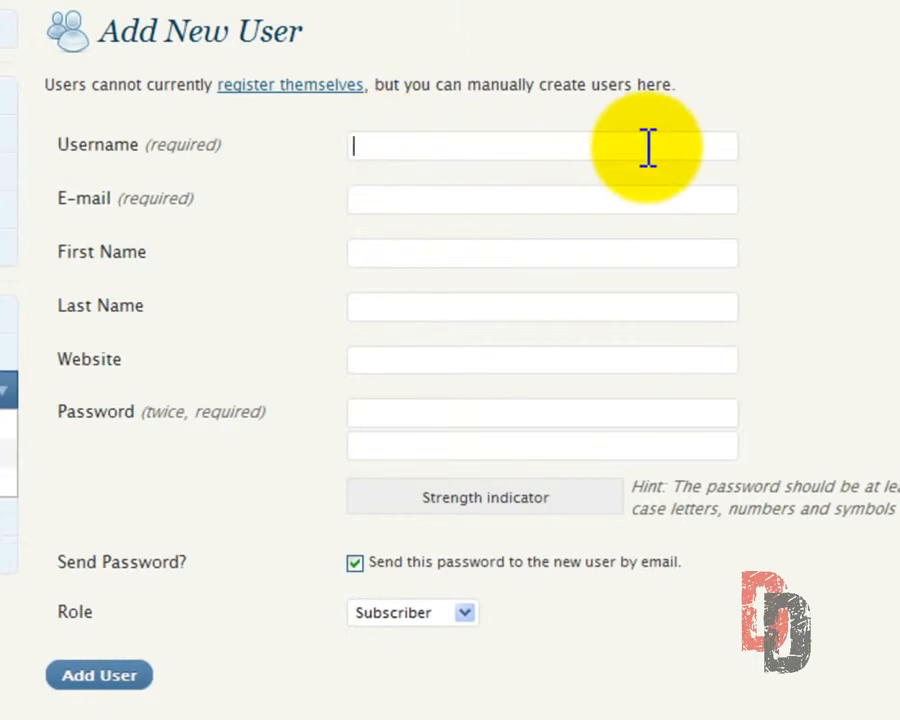
text(Stan)
click(404, 205)
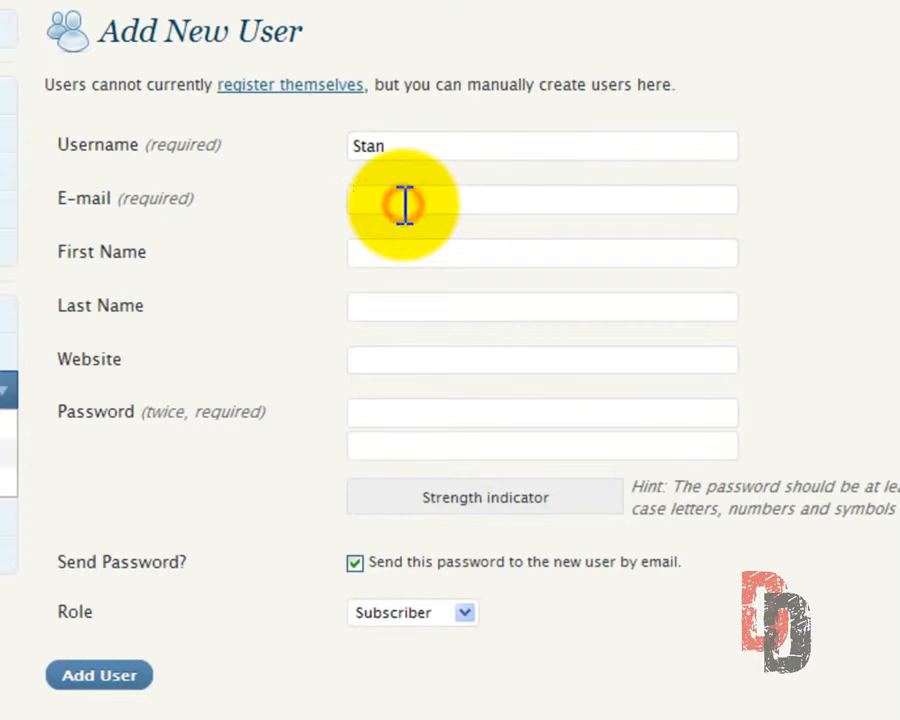
Fill in the new user's first and last name
click(380, 254)
text(Stan)
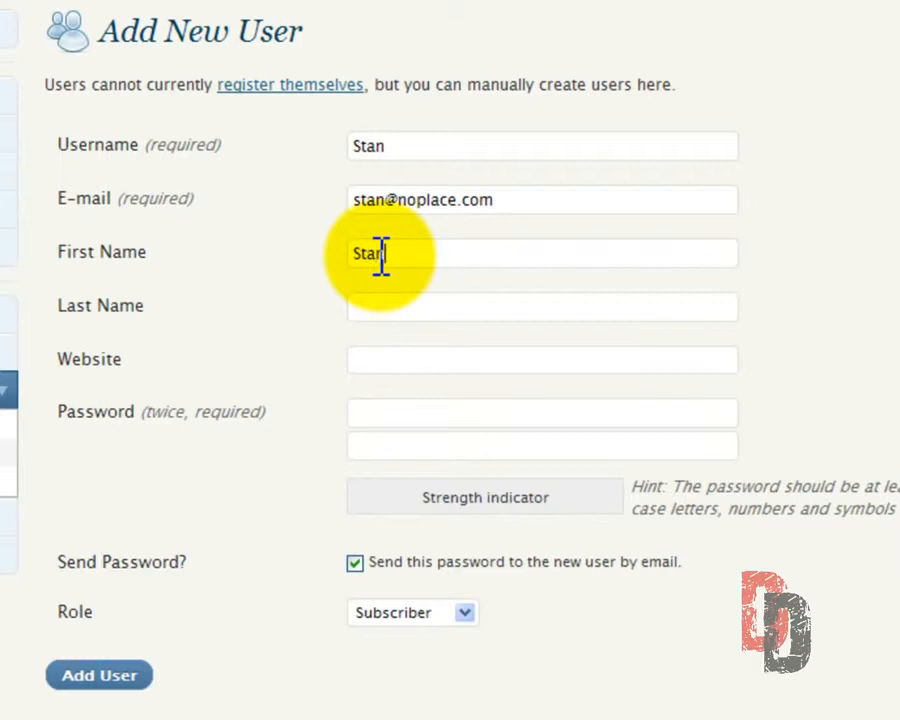
click(365, 308)
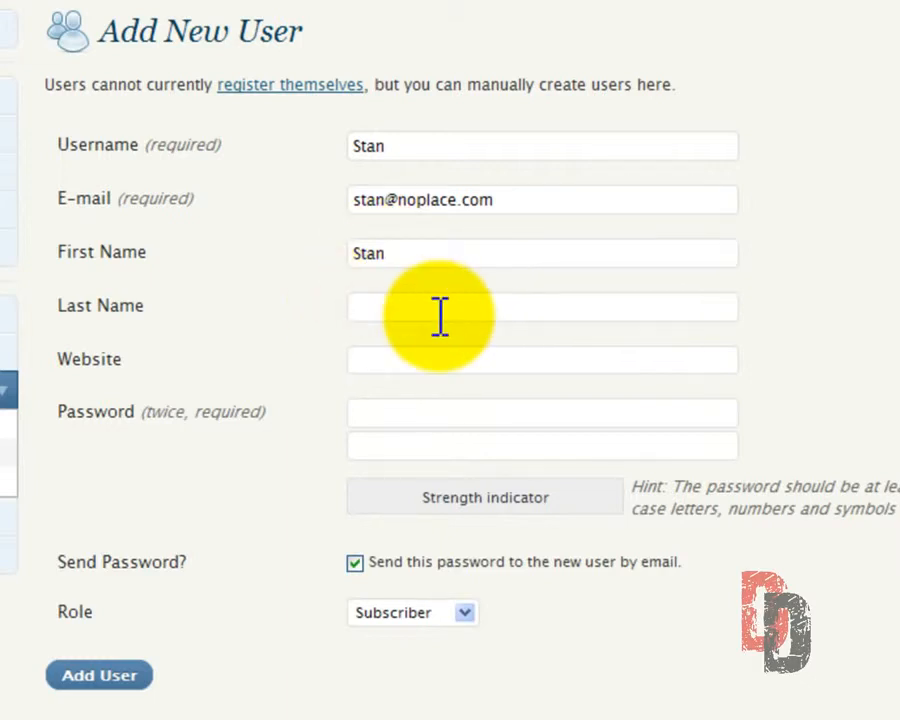
text(Somebody)
click(383, 358)
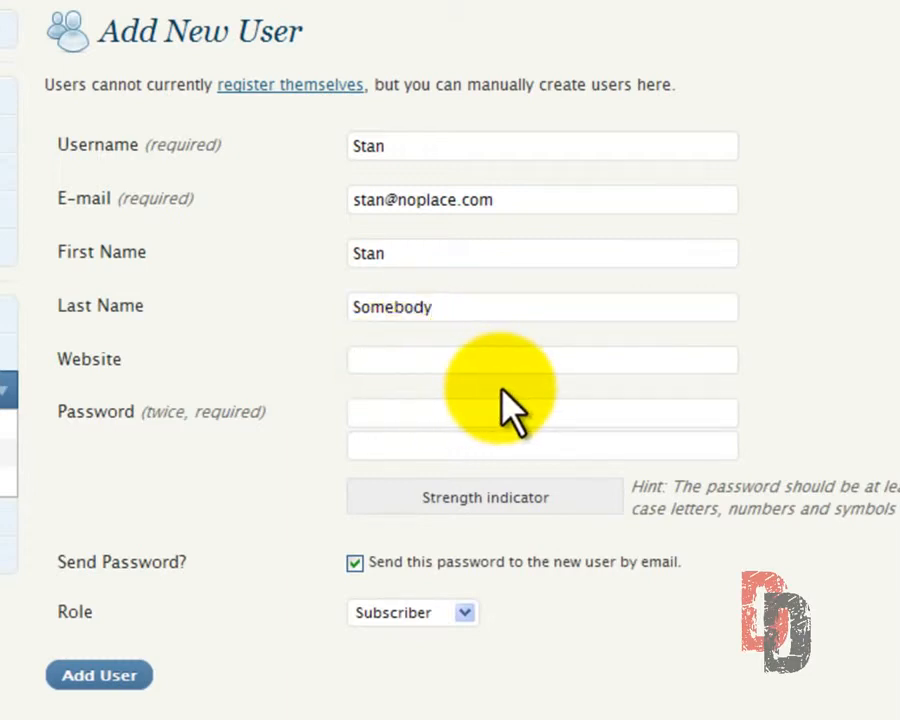
Enter the new user's password and repeat it for confirmation
click(374, 414)
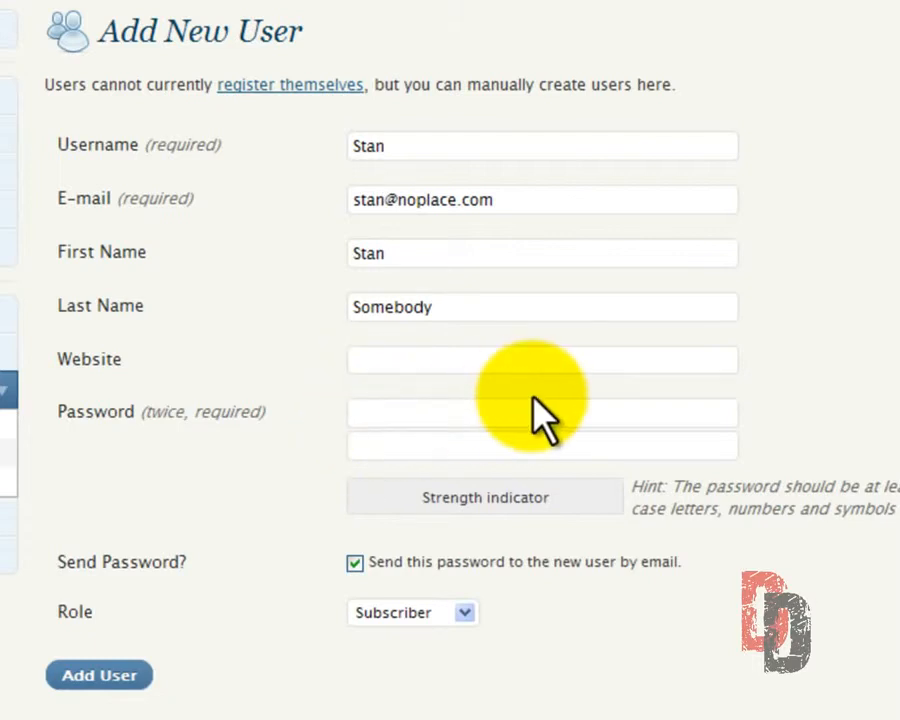
text(1234567890)
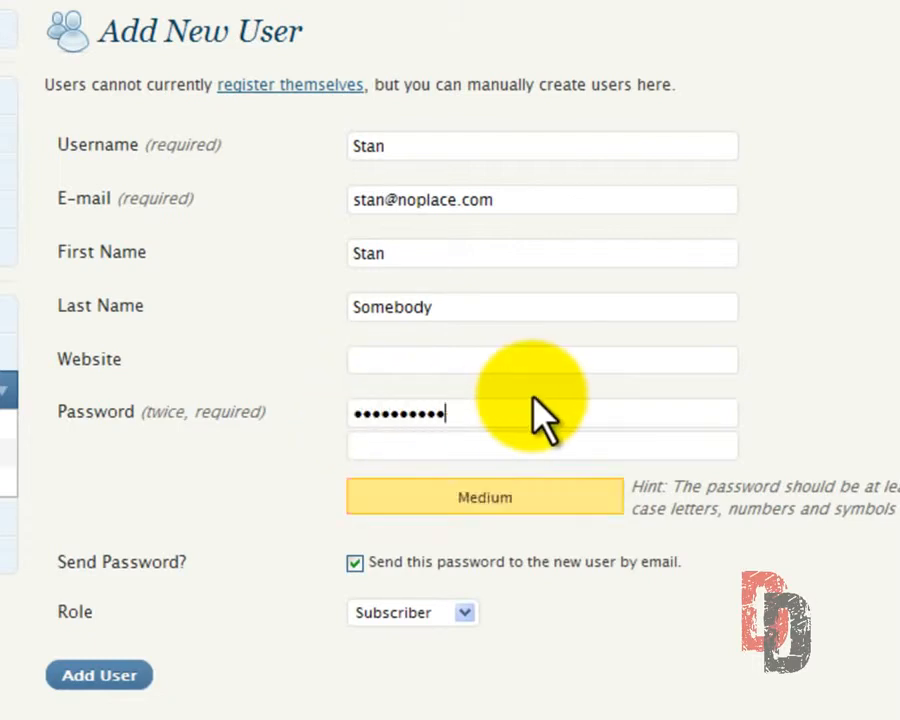
text(1234567890)
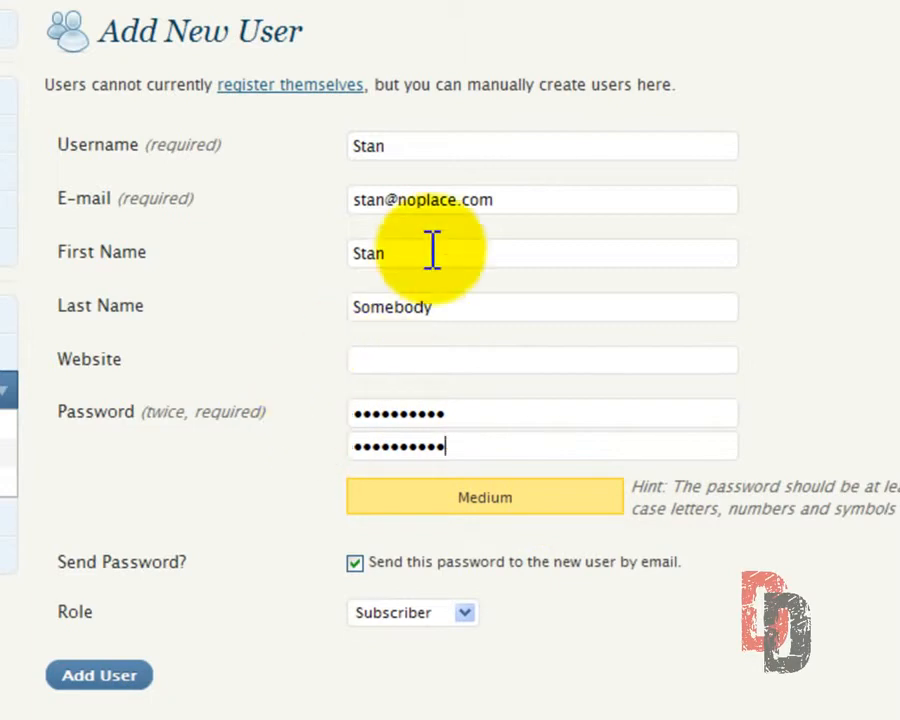
Add the user with the Contributor role and without sending the password by e-mail
click(355, 565)
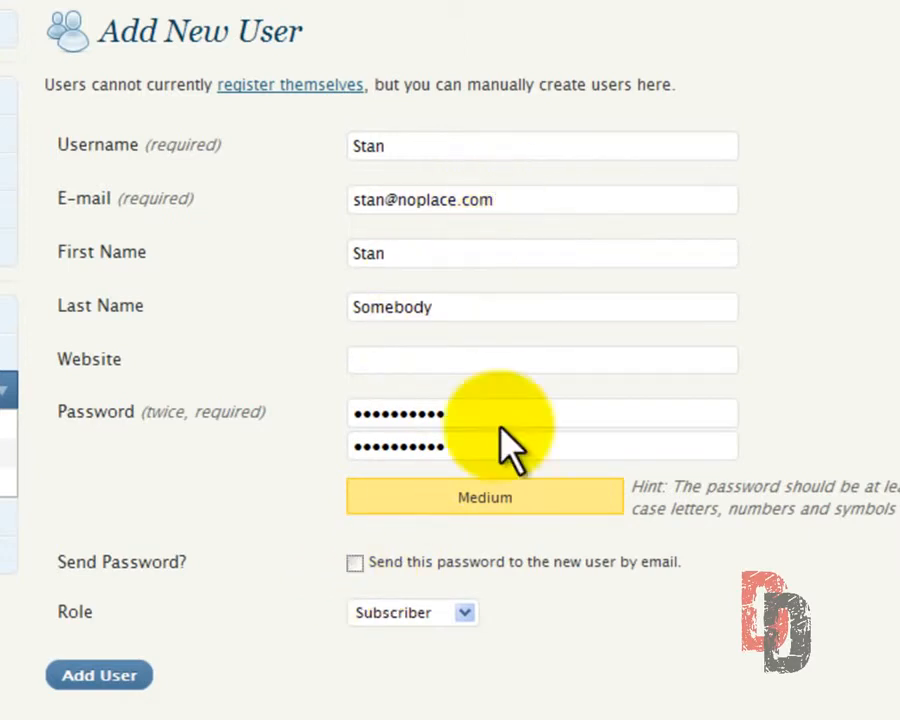
click(447, 615)
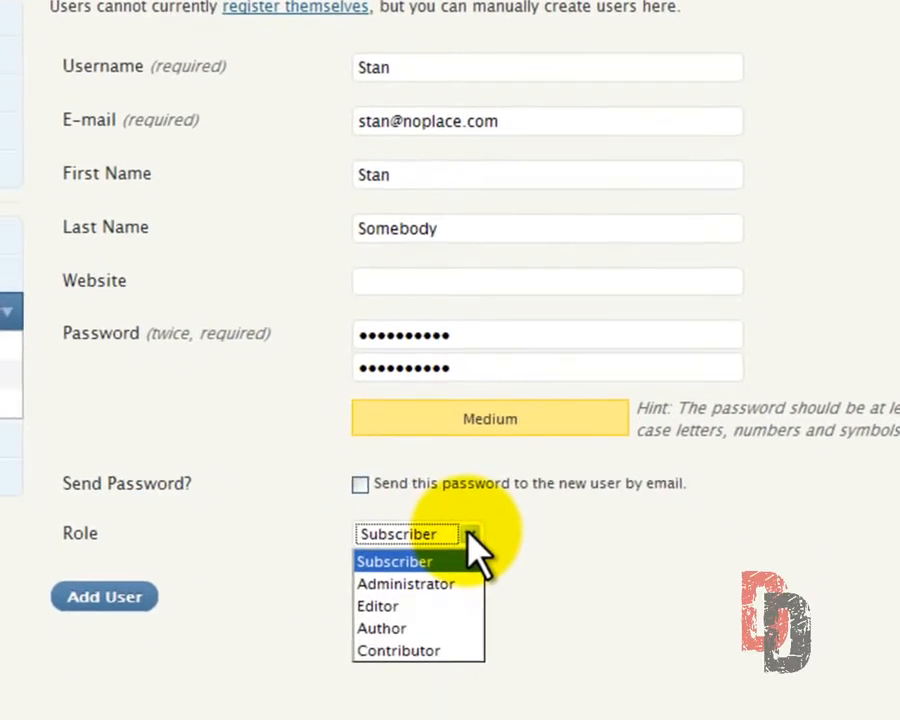
click(436, 652)
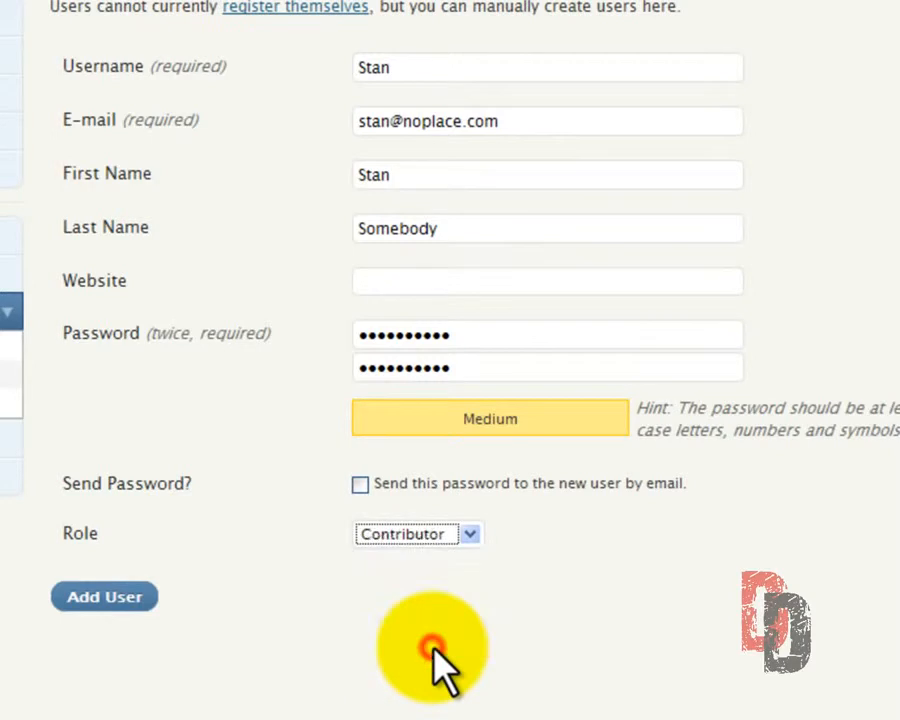
click(88, 608)
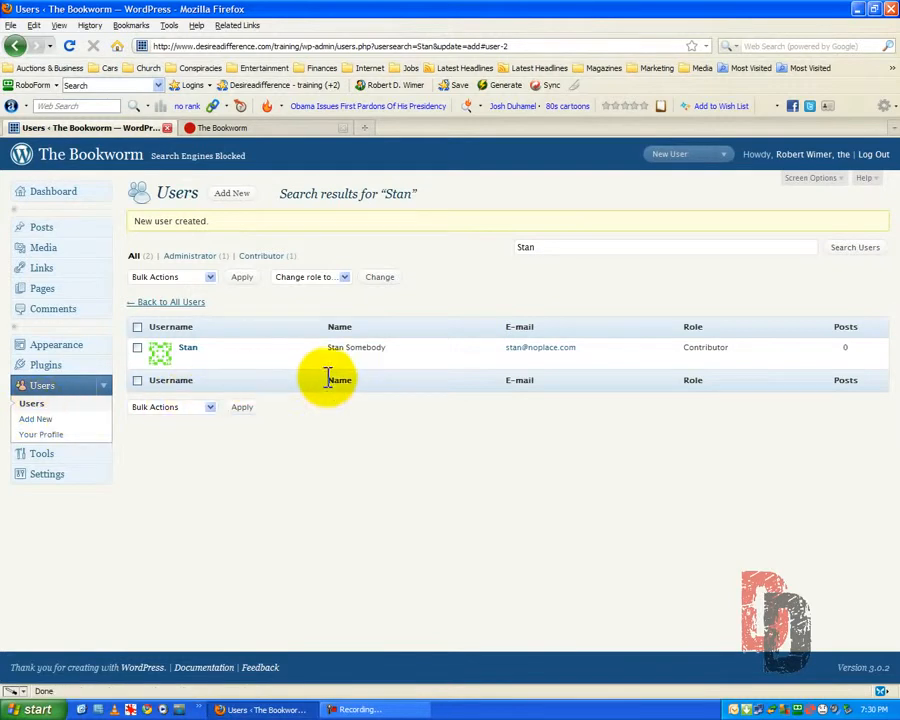
Log out of the administrator account and log in with the new contributor's username and password, without saving the login as a passcard
mouse_move(300, 375)
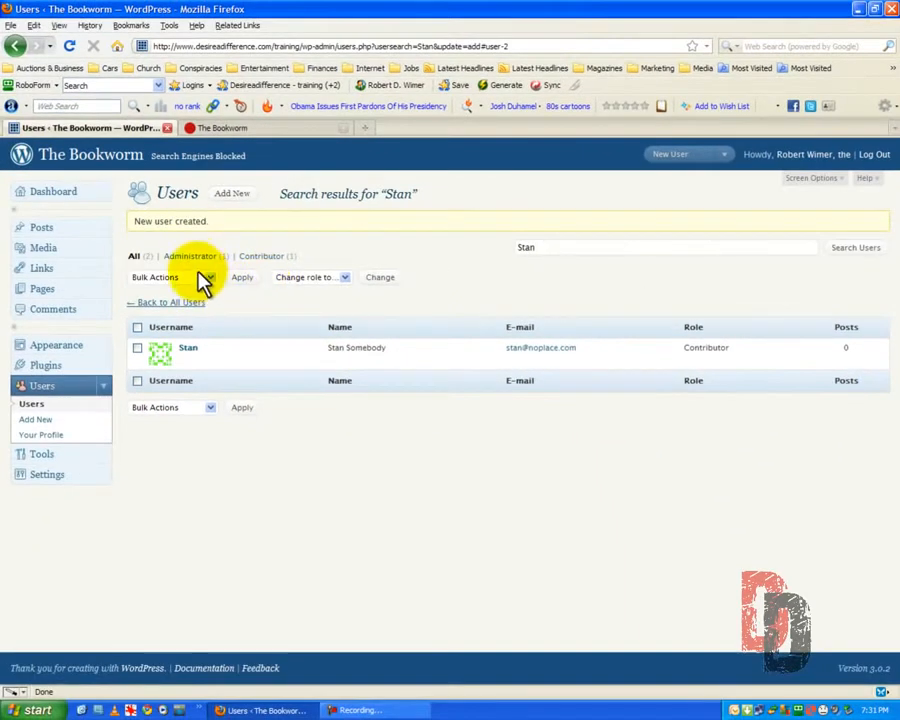
click(876, 157)
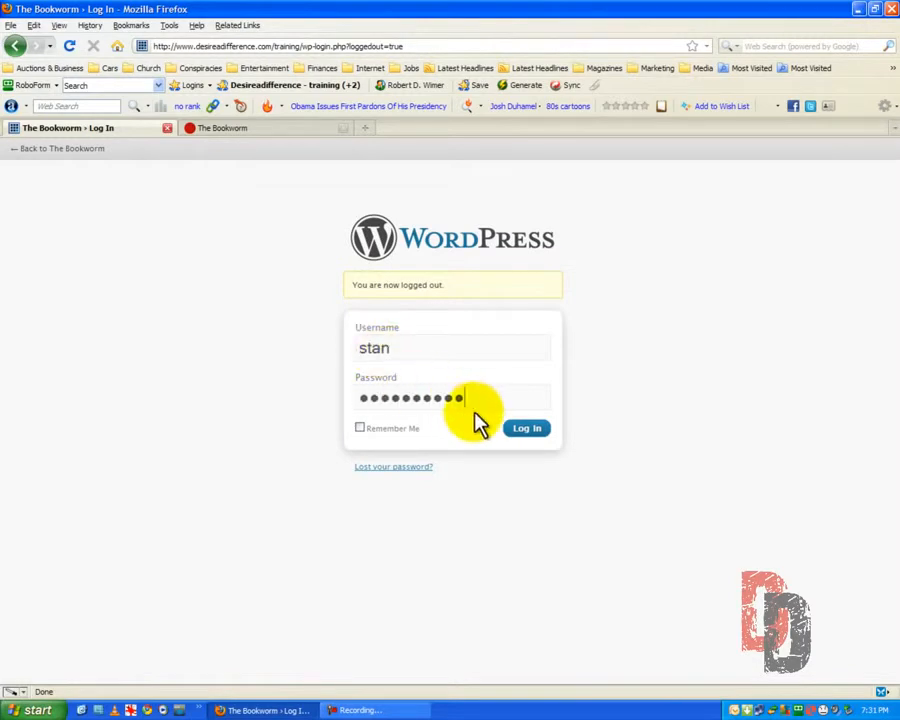
click(522, 434)
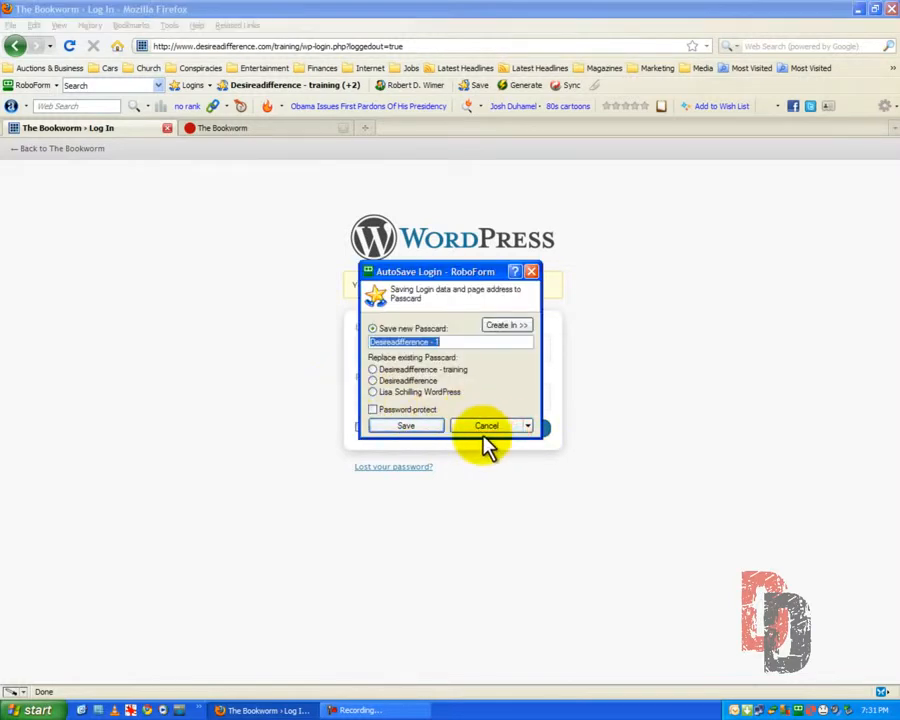
click(485, 426)
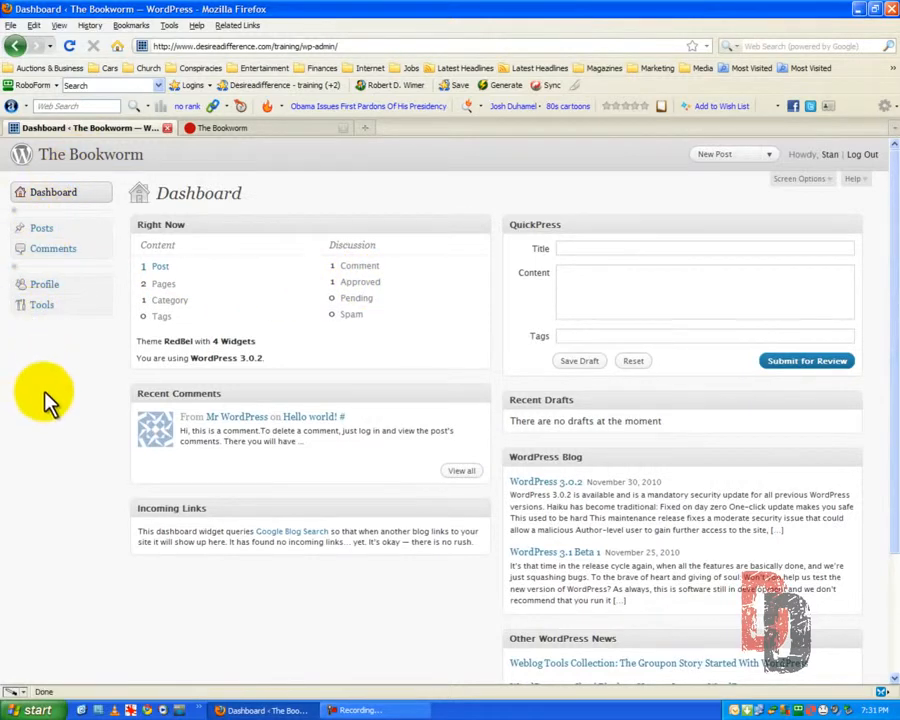
Create a new post titled "Hello from" plus the contributor's first name, with the body text "This is my first post" entered in the visual editor
click(42, 232)
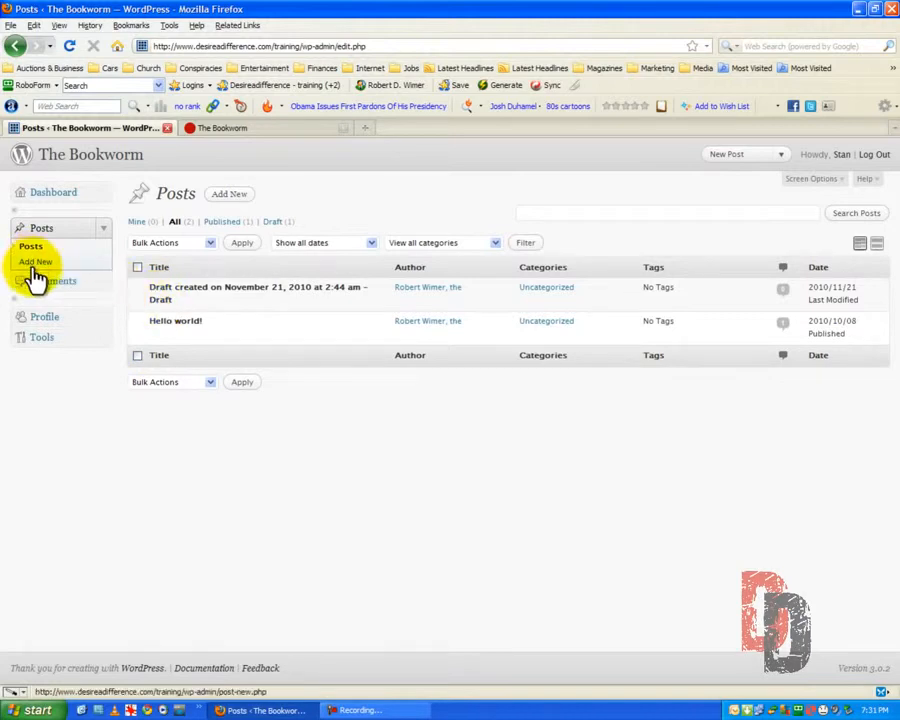
click(232, 196)
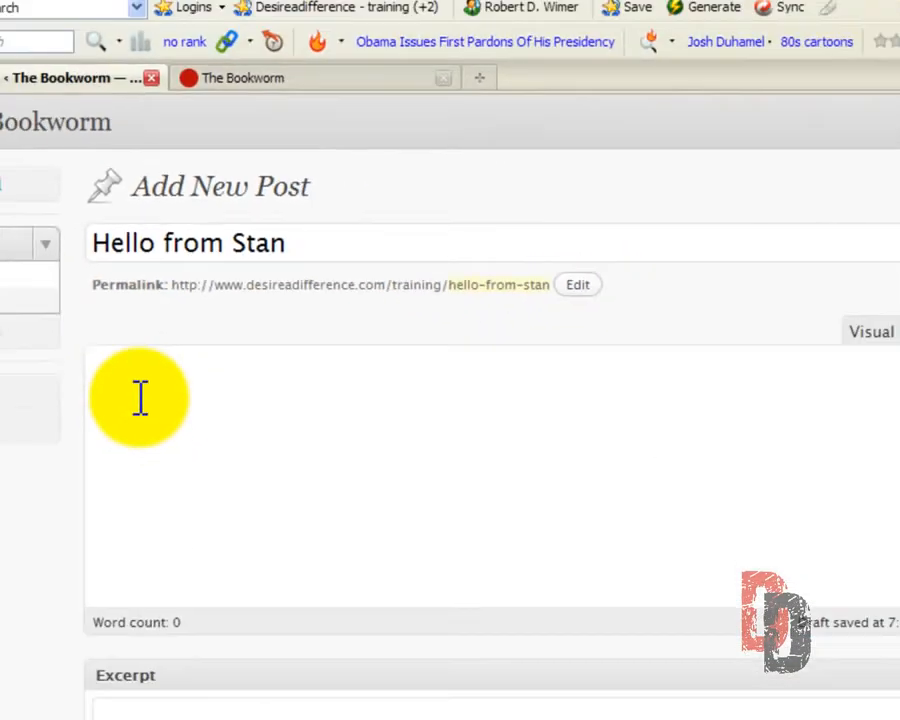
click(141, 395)
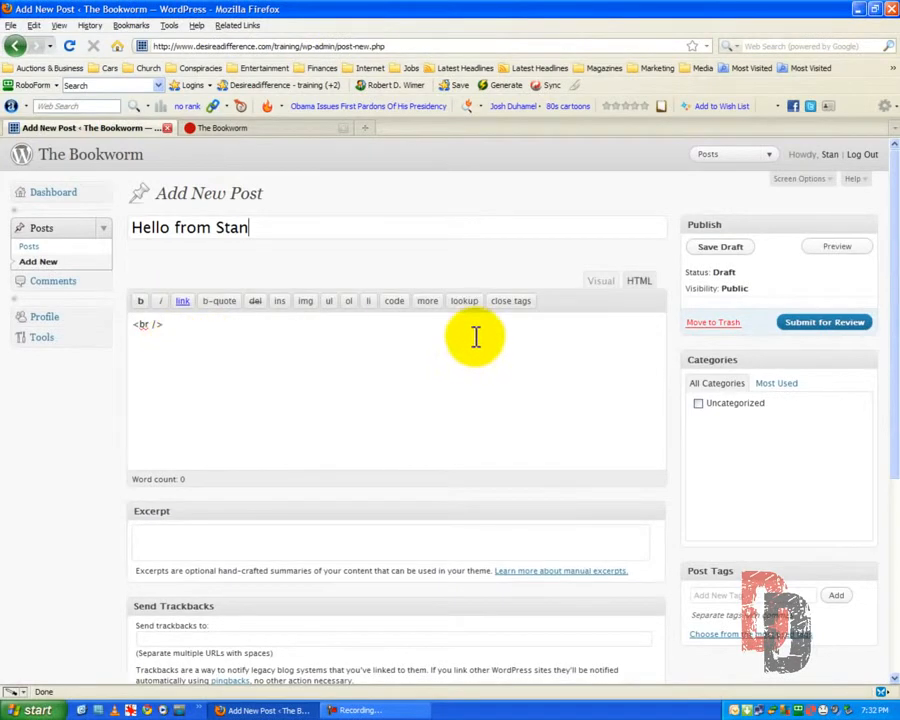
click(598, 283)
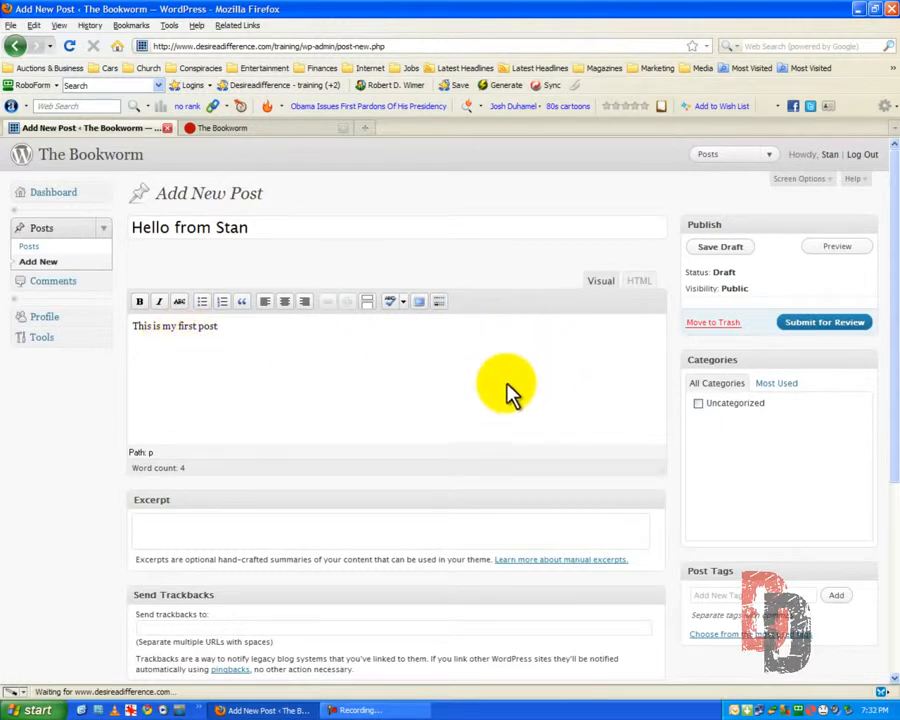
Try to preview the new post, and close the preview to return to the post editor
scroll(334, 410, down, 6)
scroll(332, 398, up, 2)
scroll(334, 400, up, 5)
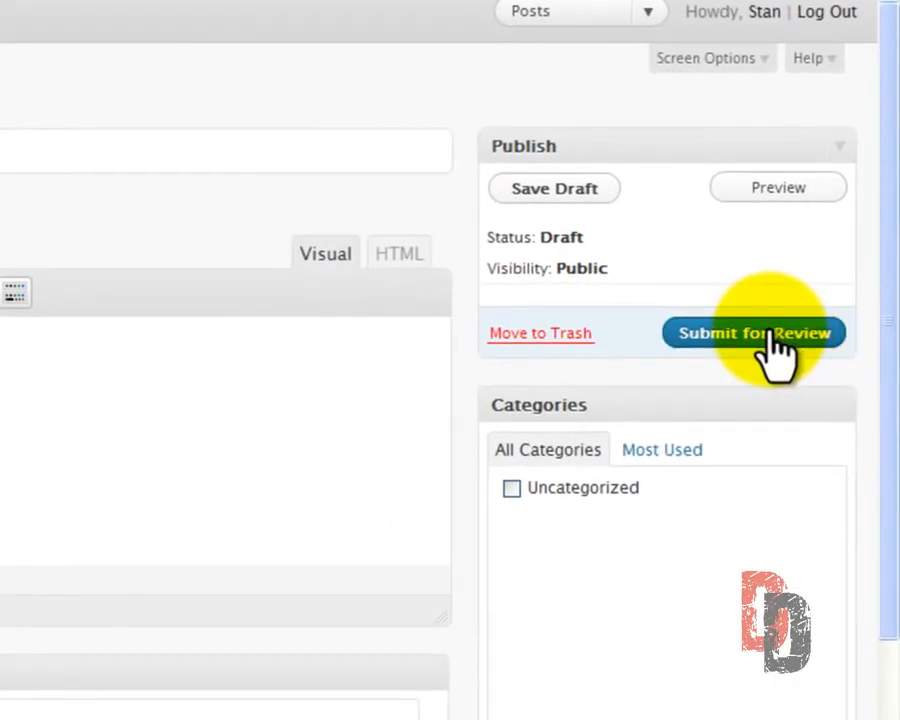
click(776, 192)
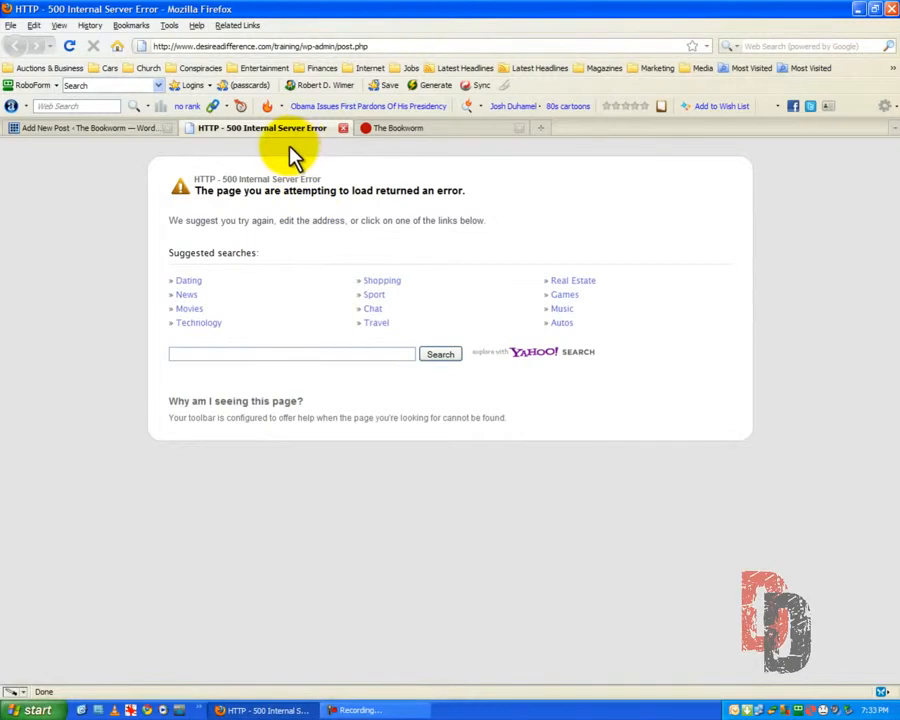
click(343, 128)
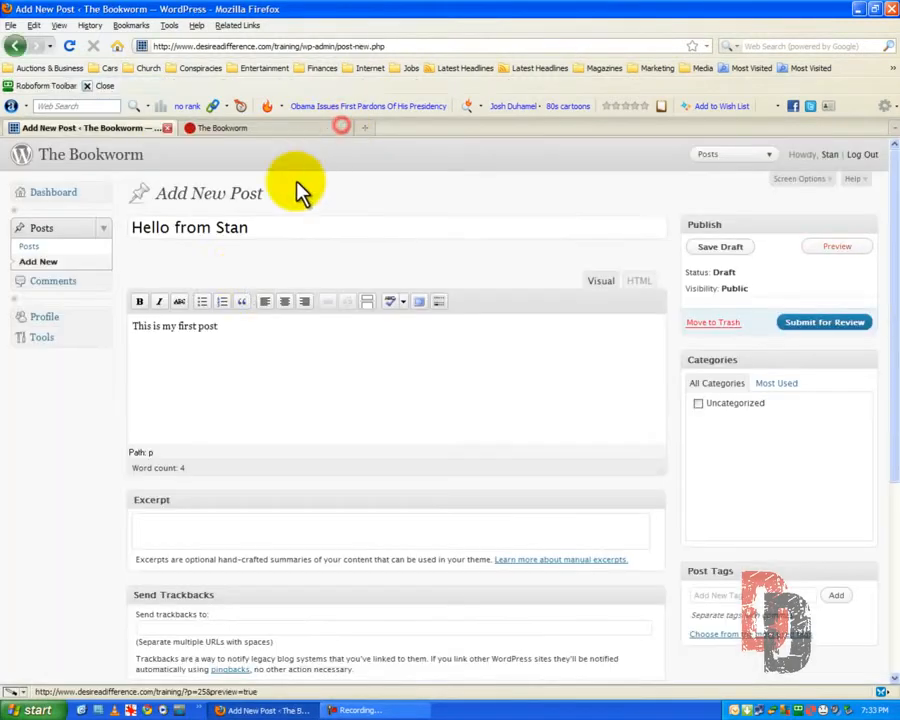
click(263, 230)
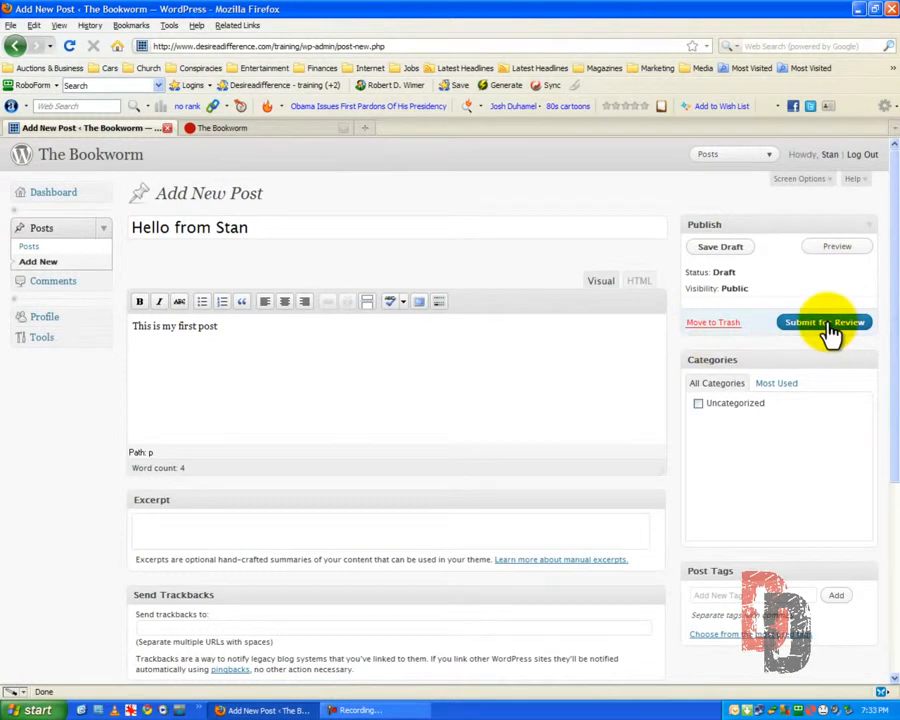
Submit the post for review and move its duplicate draft in the posts list to the trash
click(824, 323)
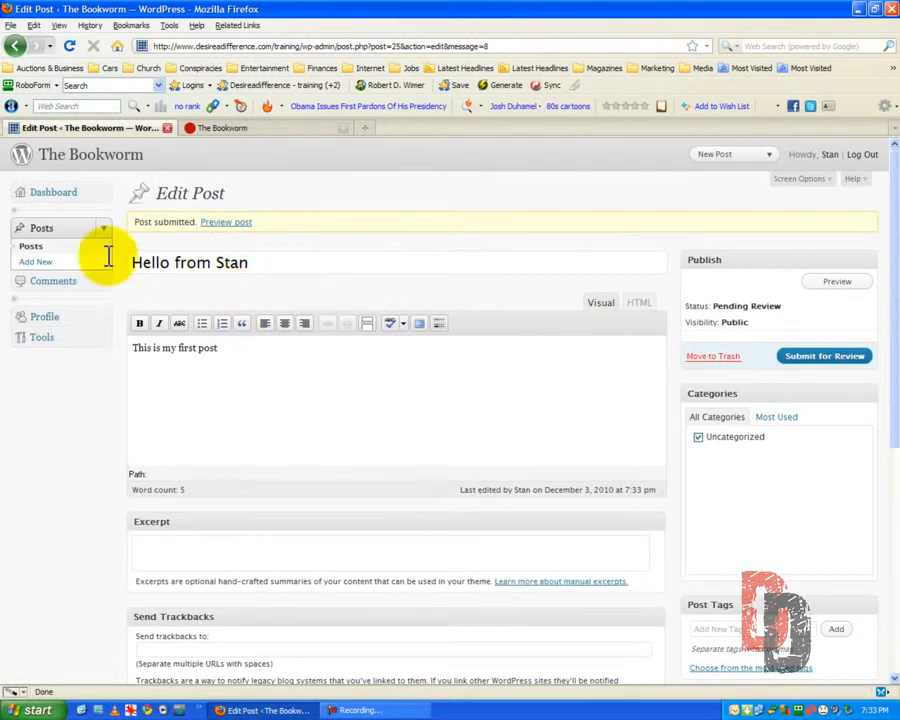
click(26, 248)
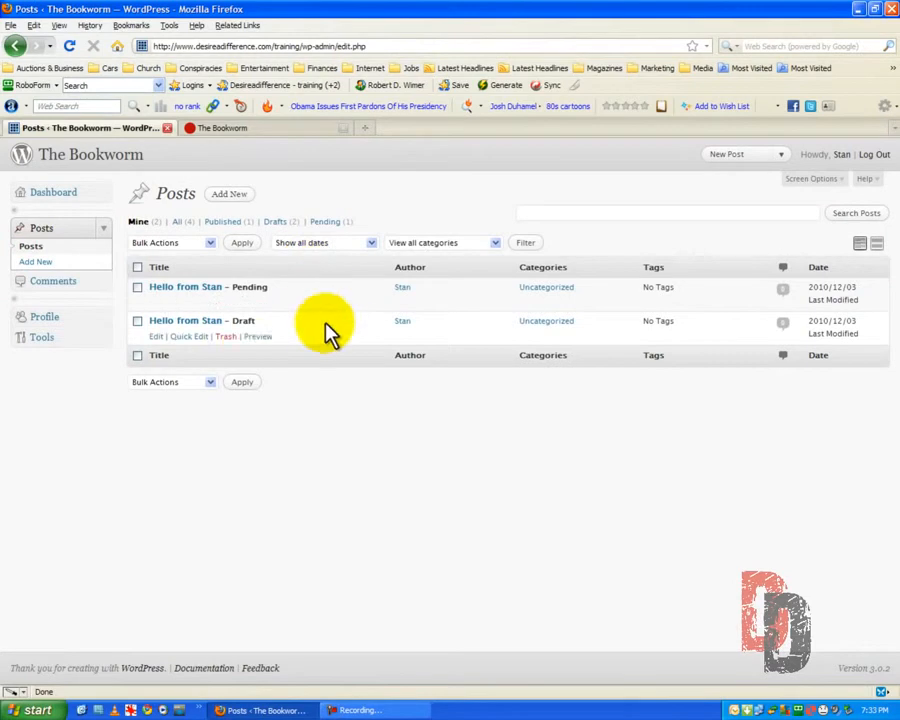
click(226, 337)
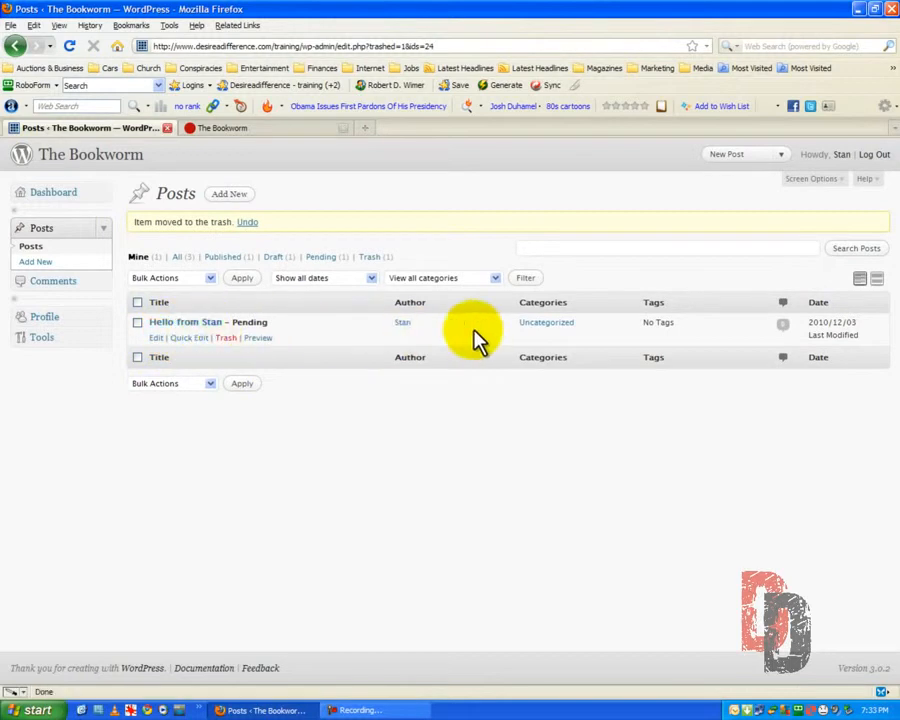
Log out of the contributor account and log in as administrator with the username and password saved in the "Desireadifference - training" passcard
click(873, 156)
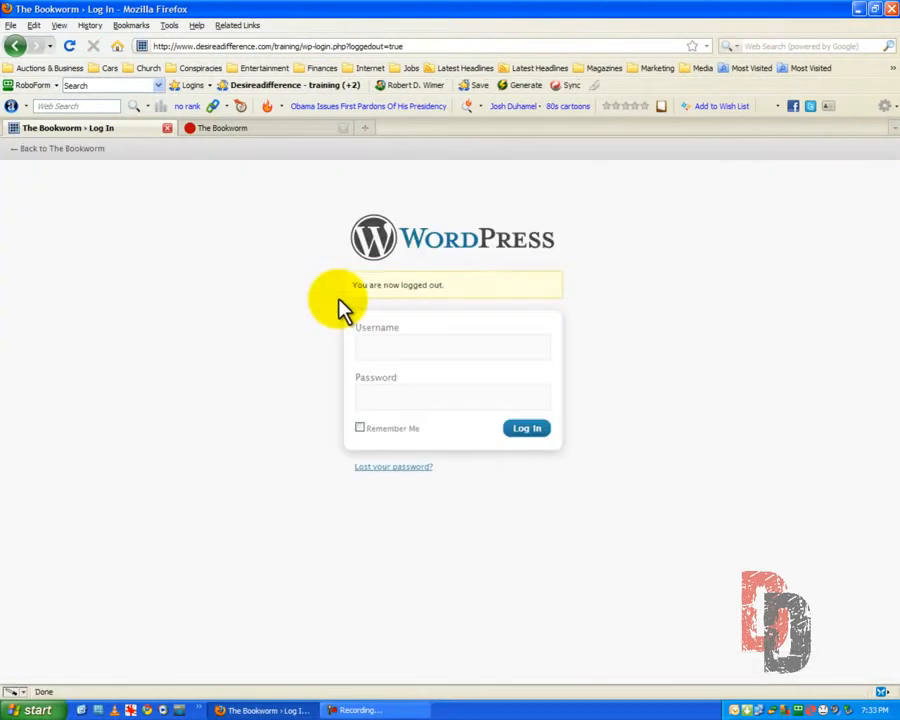
click(311, 87)
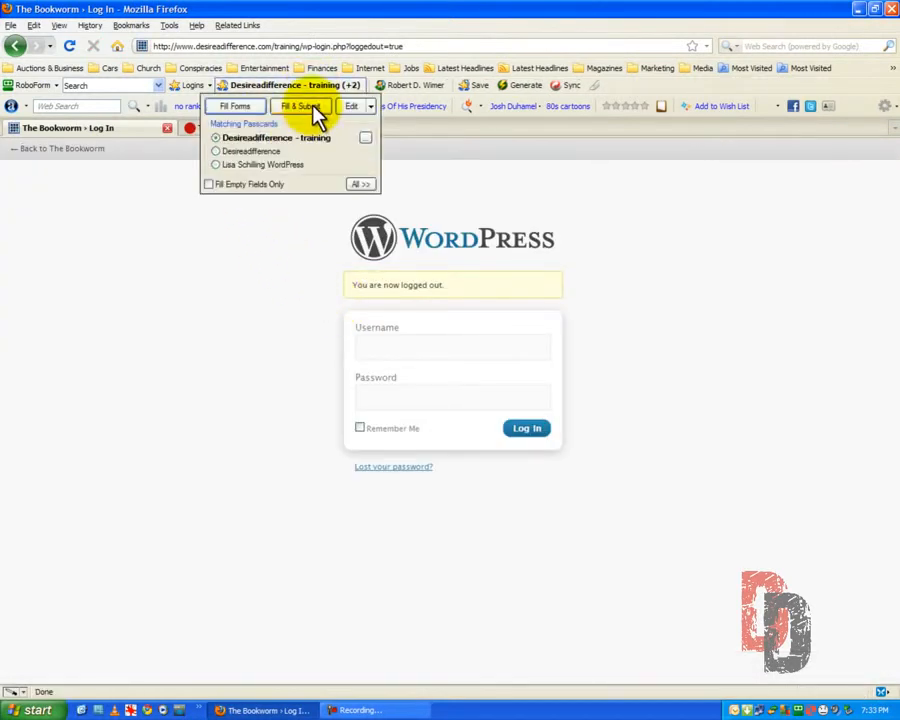
click(313, 105)
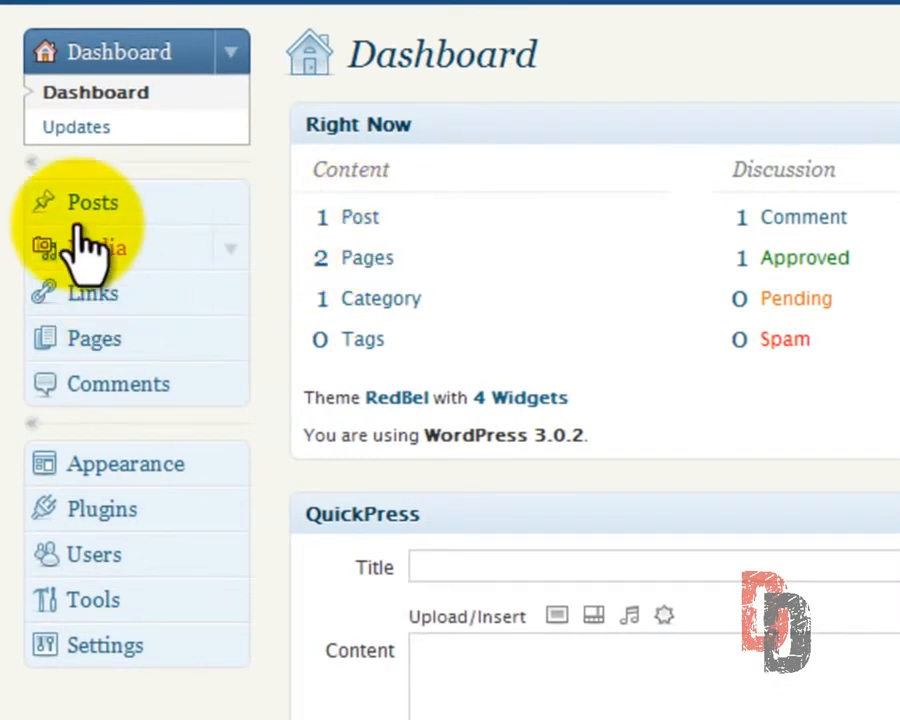
Open the contributor's pending post from the posts list and publish it immediately
click(72, 207)
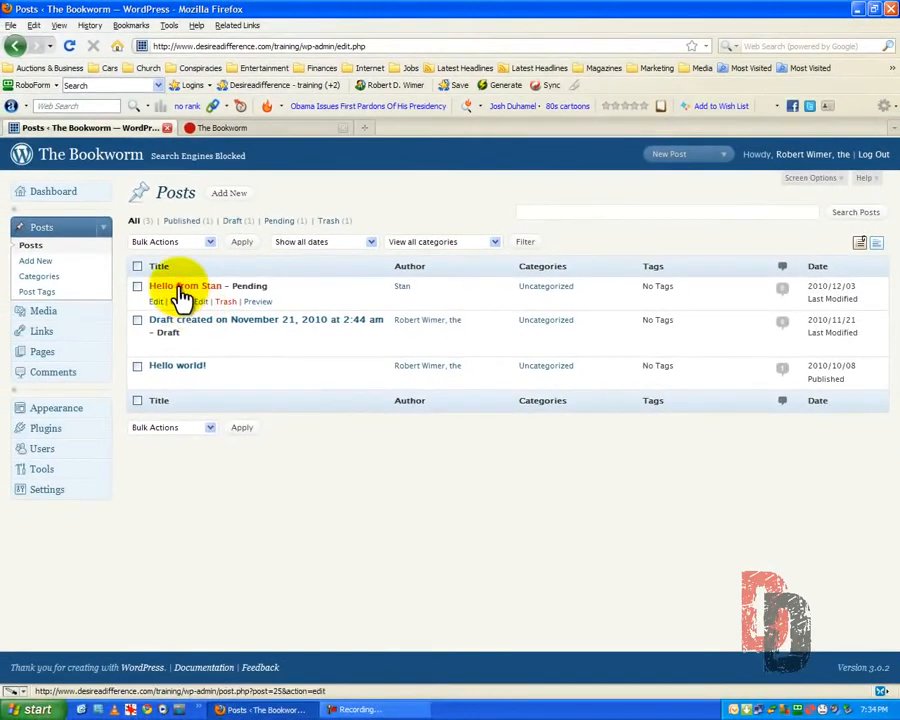
click(180, 287)
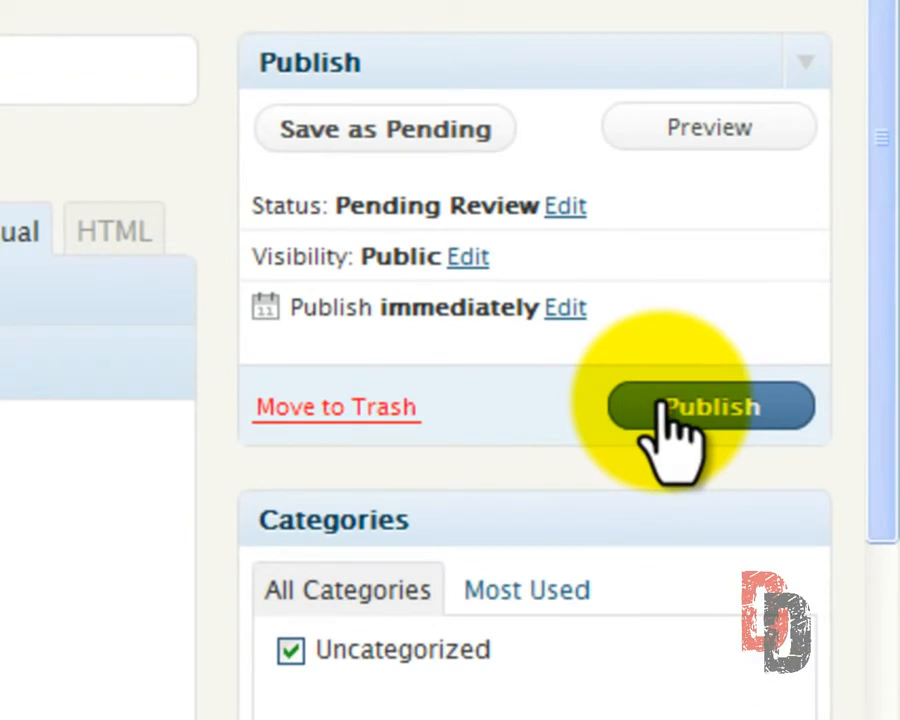
click(669, 405)
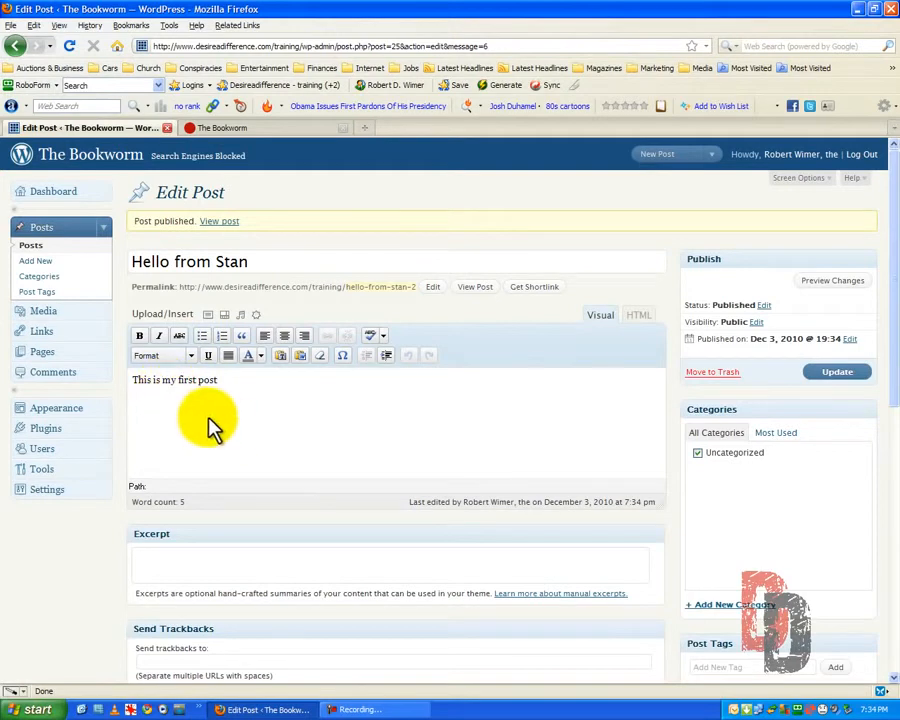
Check the published post in the posts list and on the refreshed public site, including its single-post page
click(31, 247)
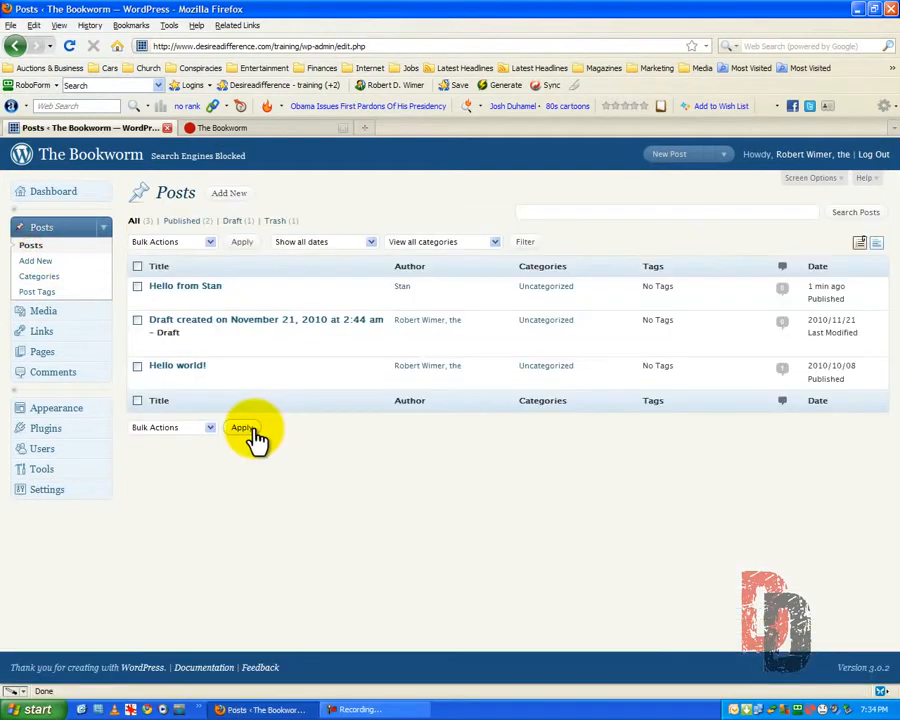
click(232, 129)
click(69, 46)
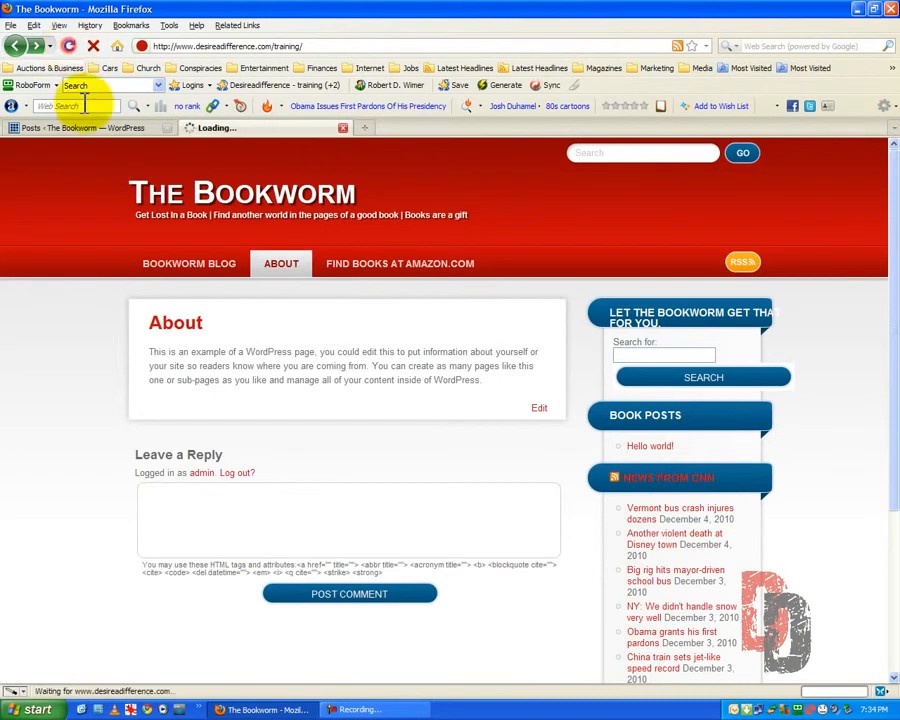
click(150, 268)
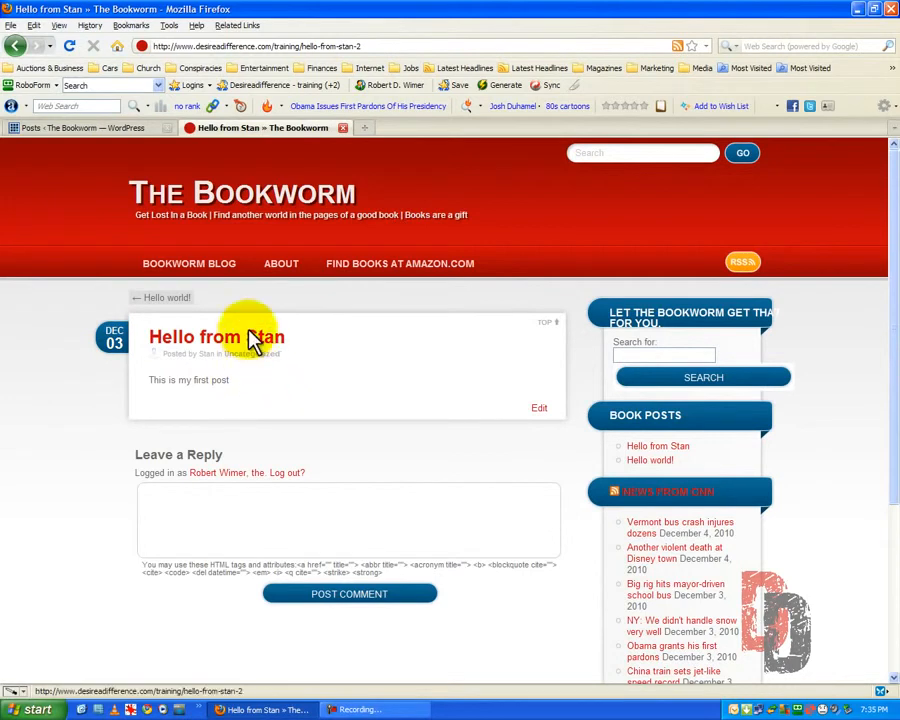
click(218, 198)
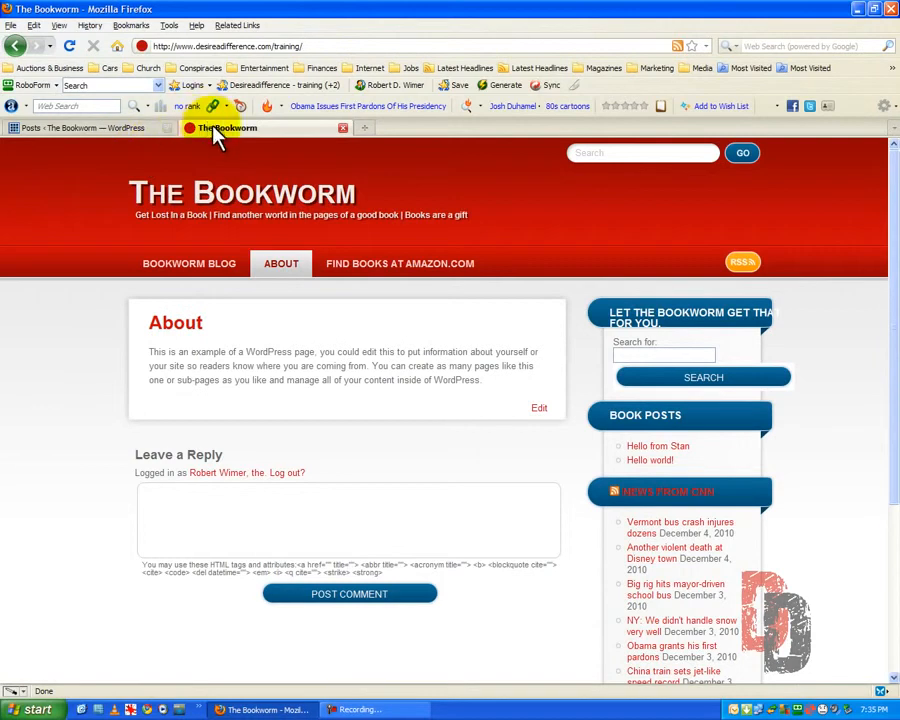
Change the contributor's role to Author in the WordPress users list
click(118, 130)
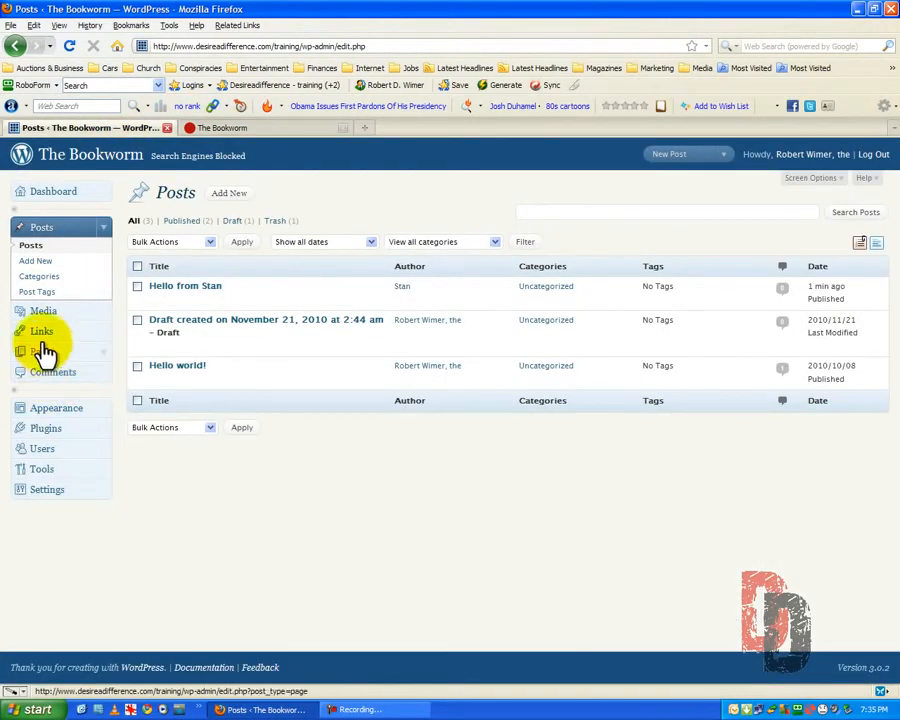
click(42, 449)
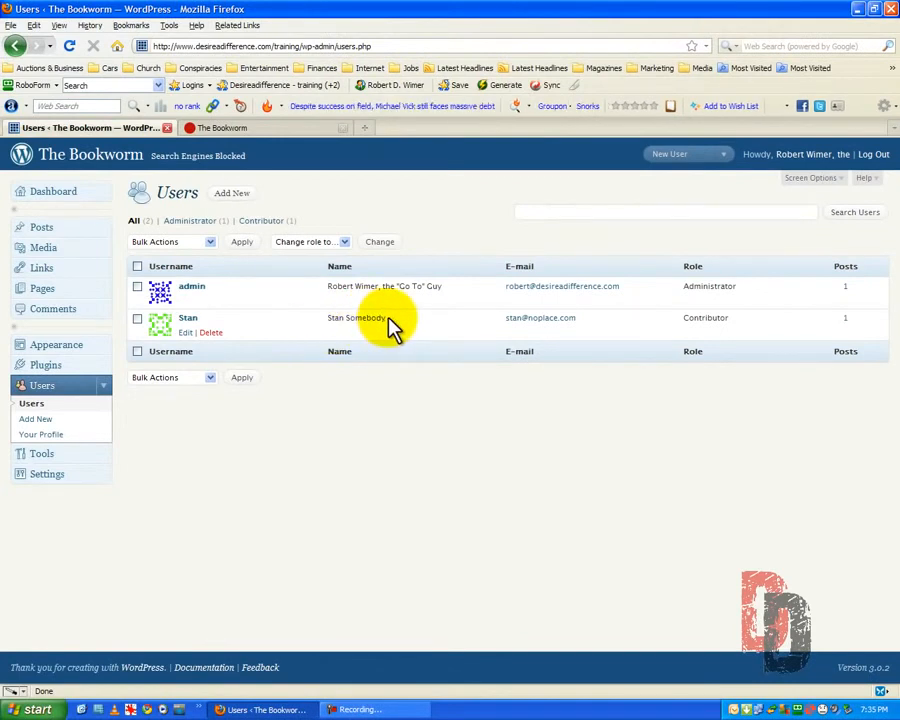
click(137, 318)
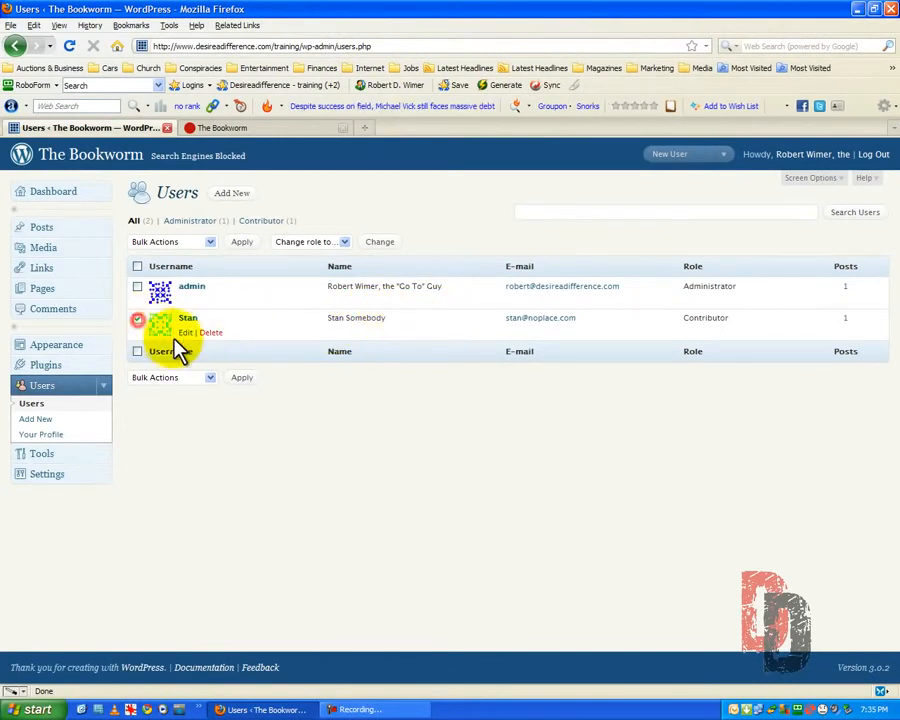
click(210, 250)
click(209, 251)
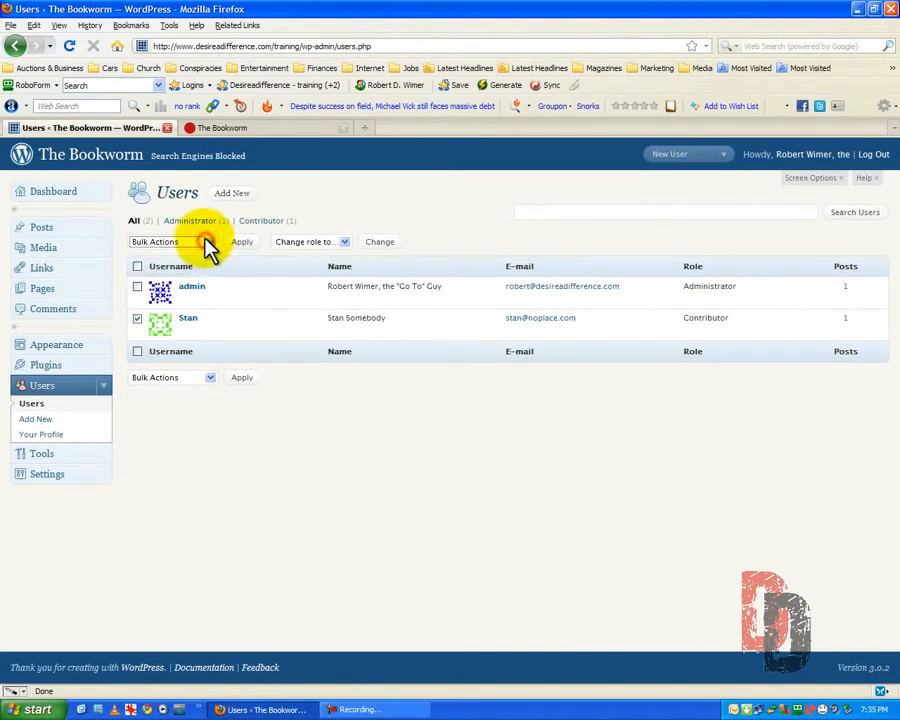
click(343, 244)
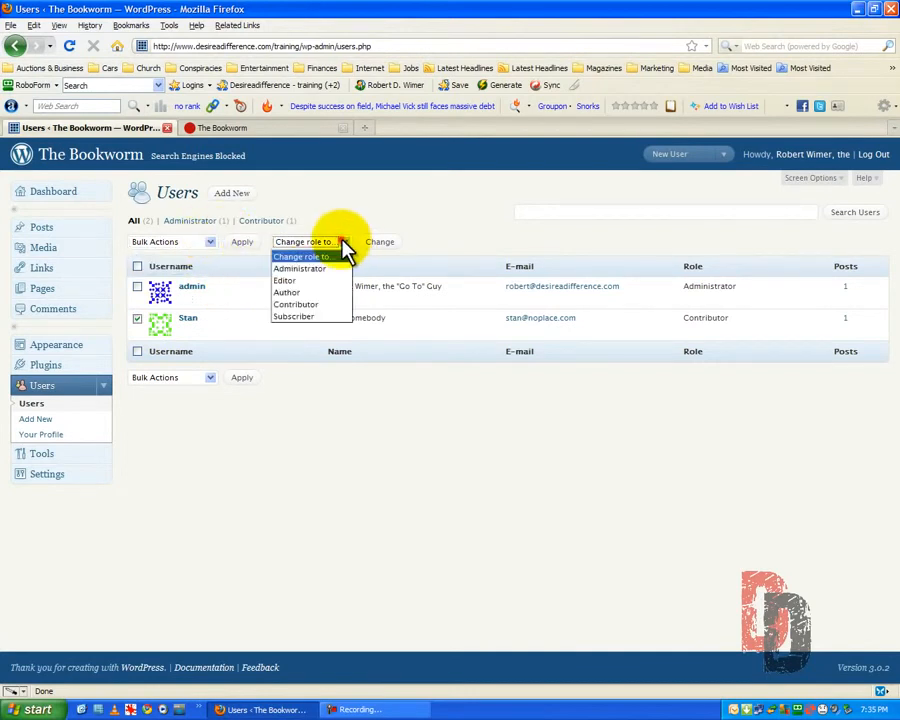
click(314, 292)
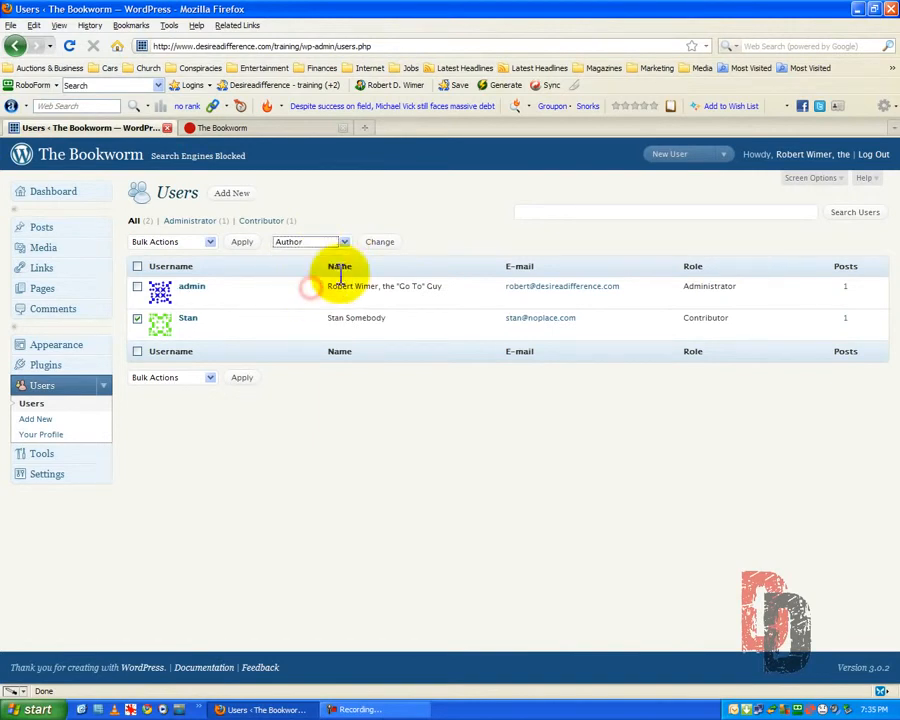
click(376, 242)
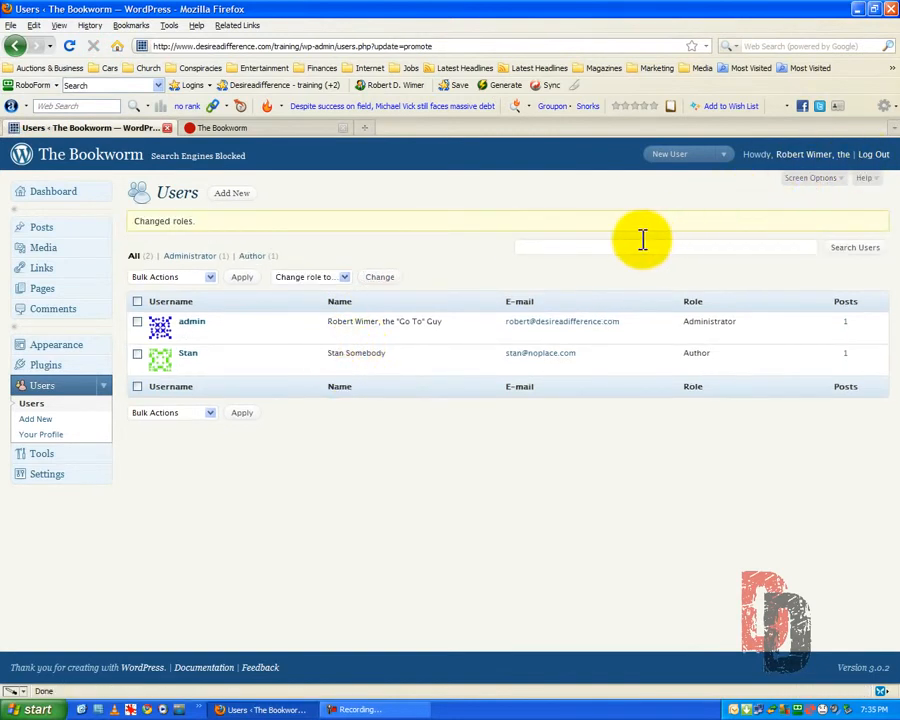
Log out of the administrator account and log in with the author's username and password, declining to save the login as a passcard
click(870, 156)
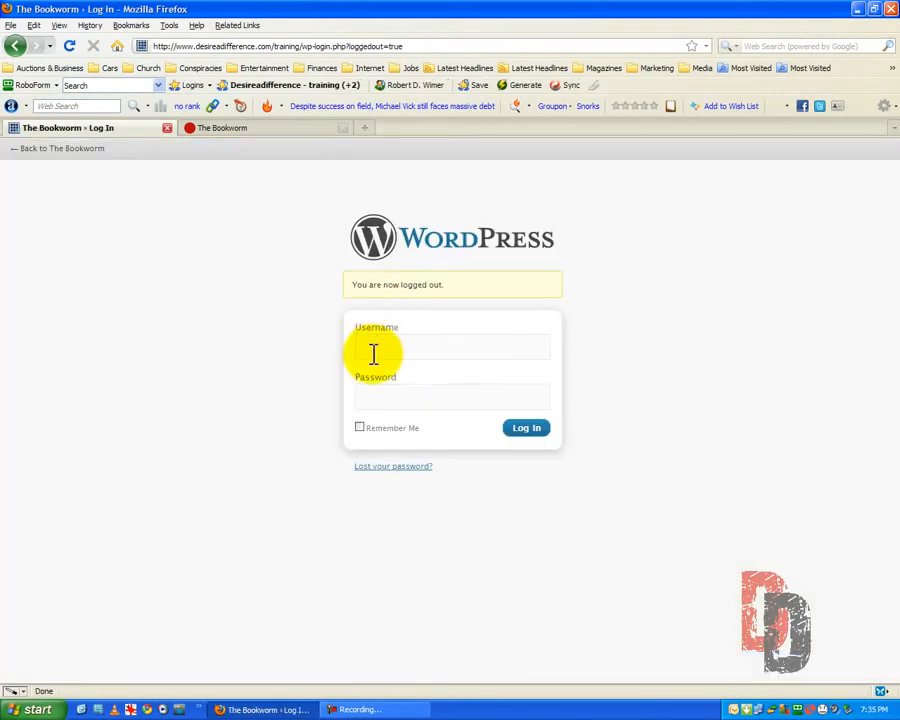
click(375, 346)
text(Stan)
key(Tab)
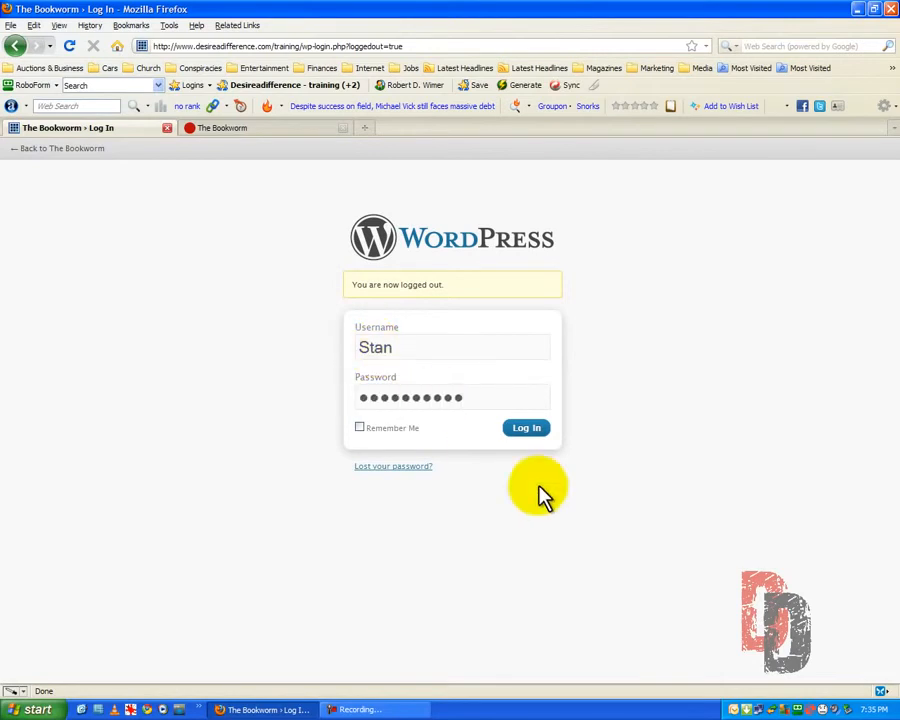
click(526, 428)
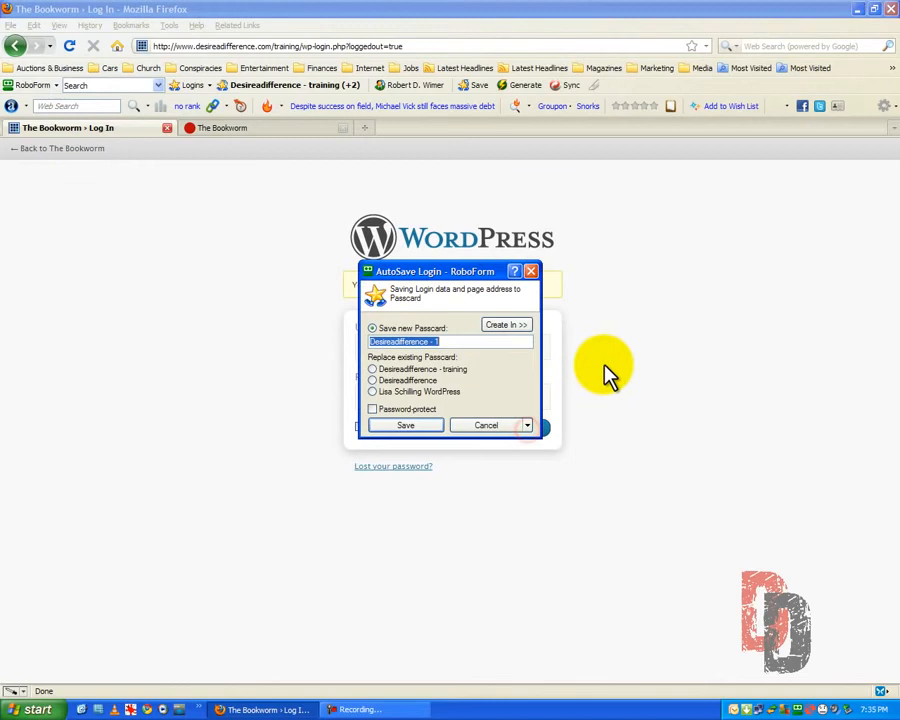
click(488, 425)
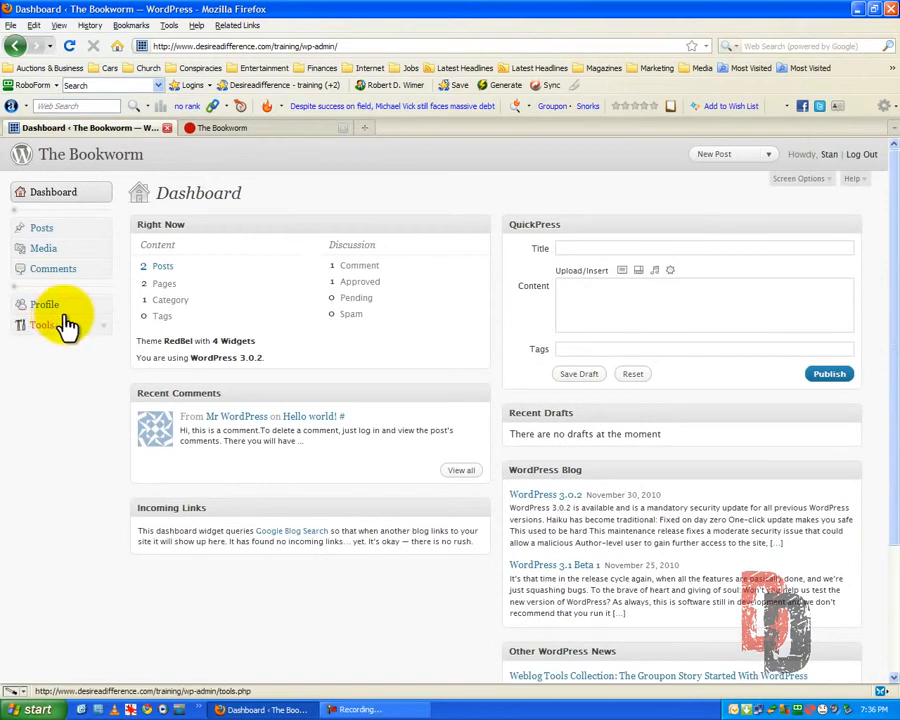
Start a new post in the visual editor from the posts list, with a title calling the author by first name "the Man"
click(40, 232)
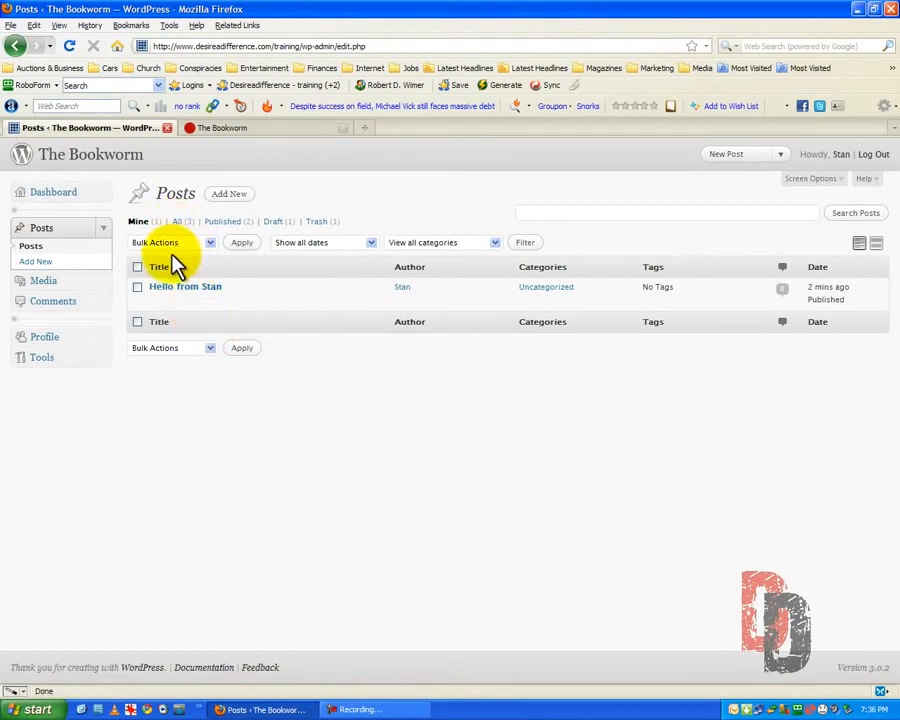
click(228, 195)
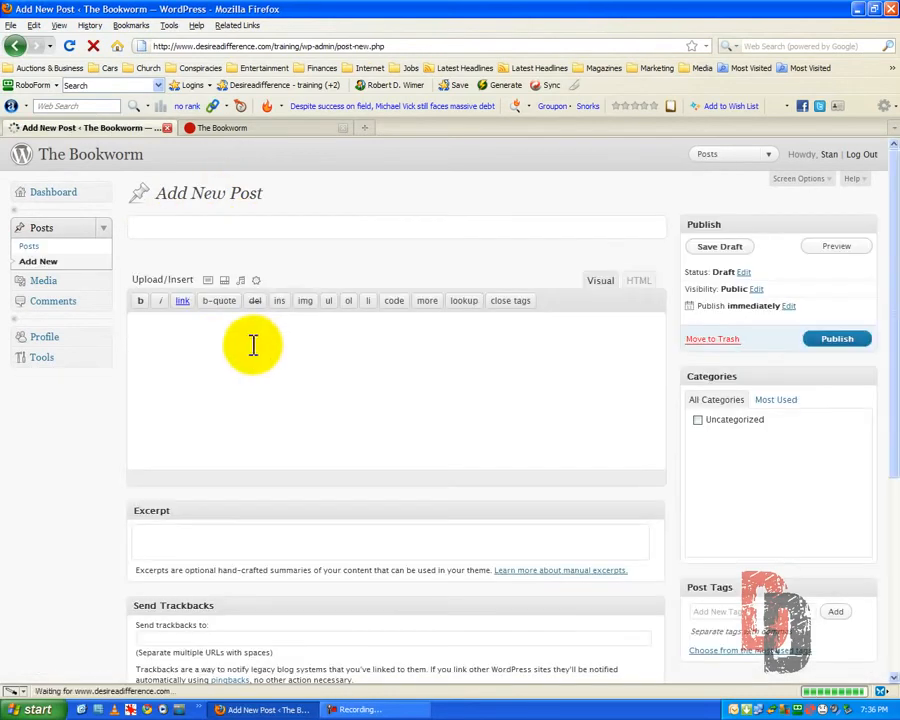
click(601, 283)
click(168, 340)
click(183, 228)
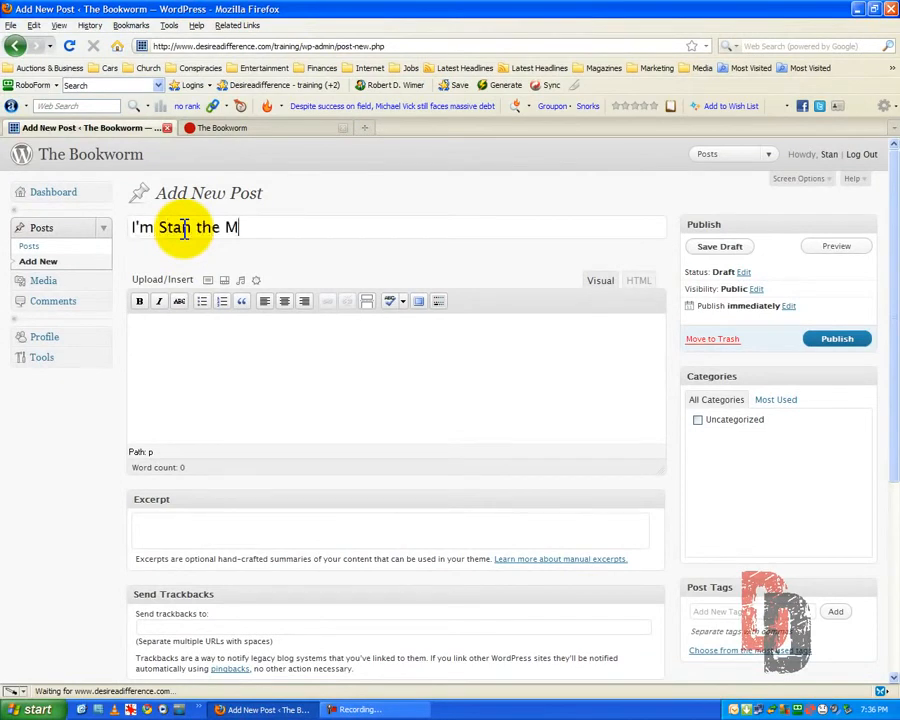
Enter "This is my second post." as the post's body and publish the post immediately
click(151, 339)
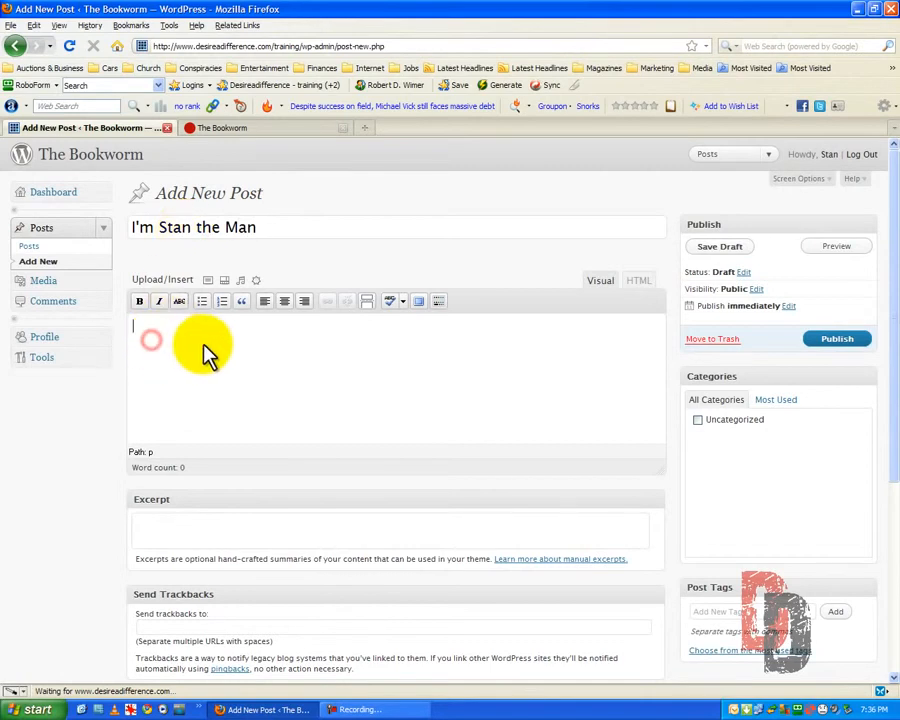
text(This is my secon)
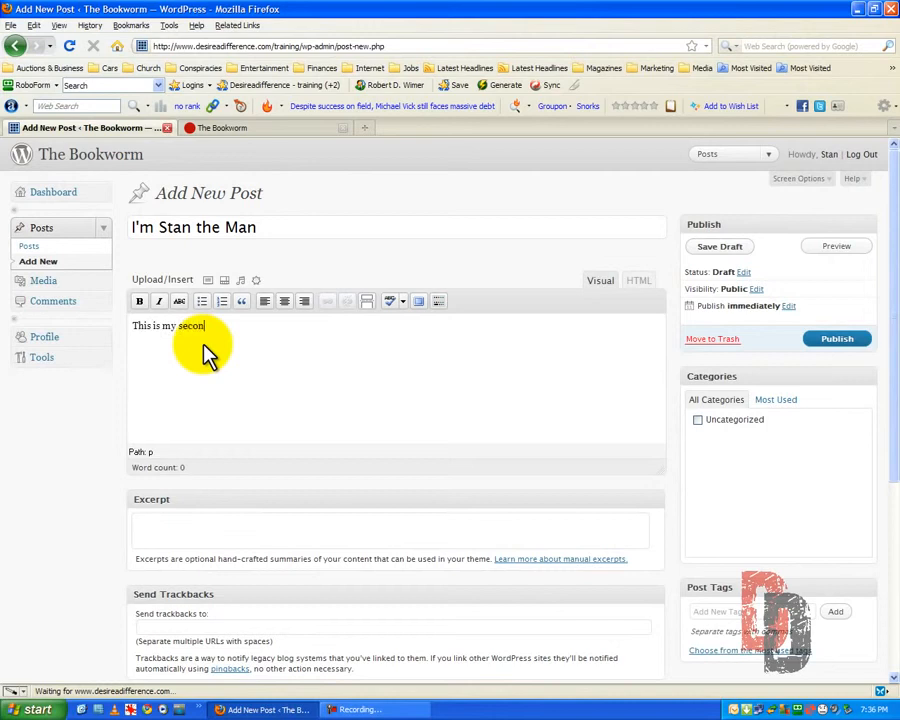
text(d post.)
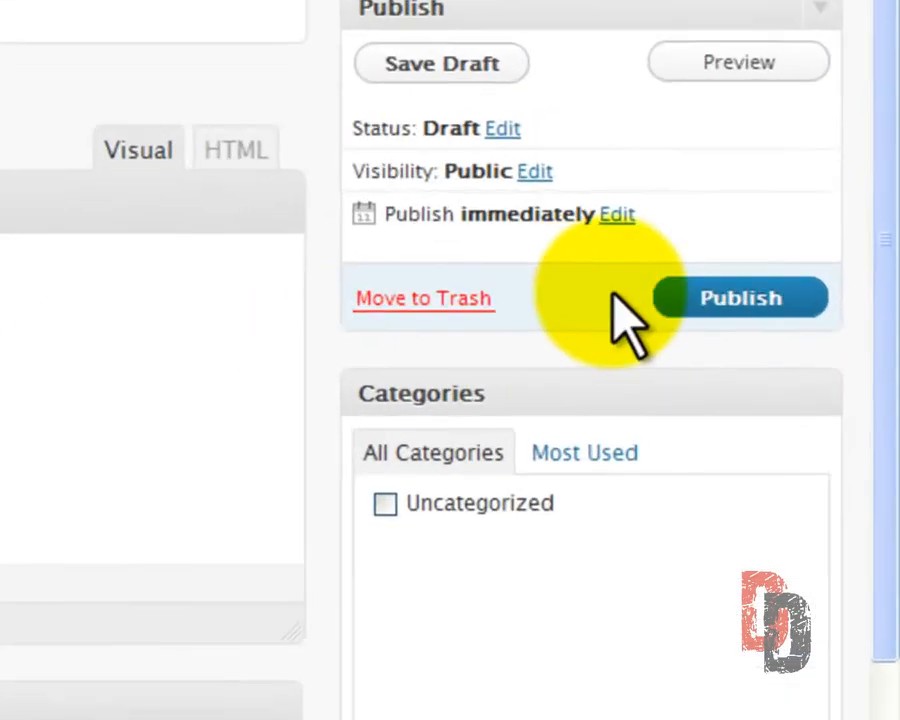
click(720, 295)
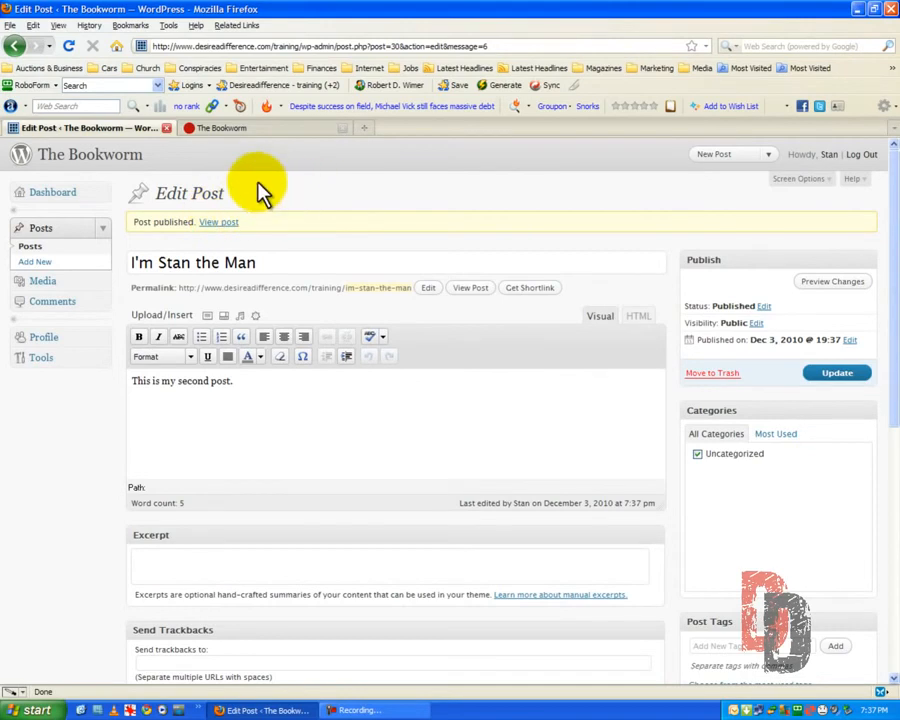
Check the new post on the refreshed public site, the Bookworm Blog page and its single-post page, and close the site
click(234, 130)
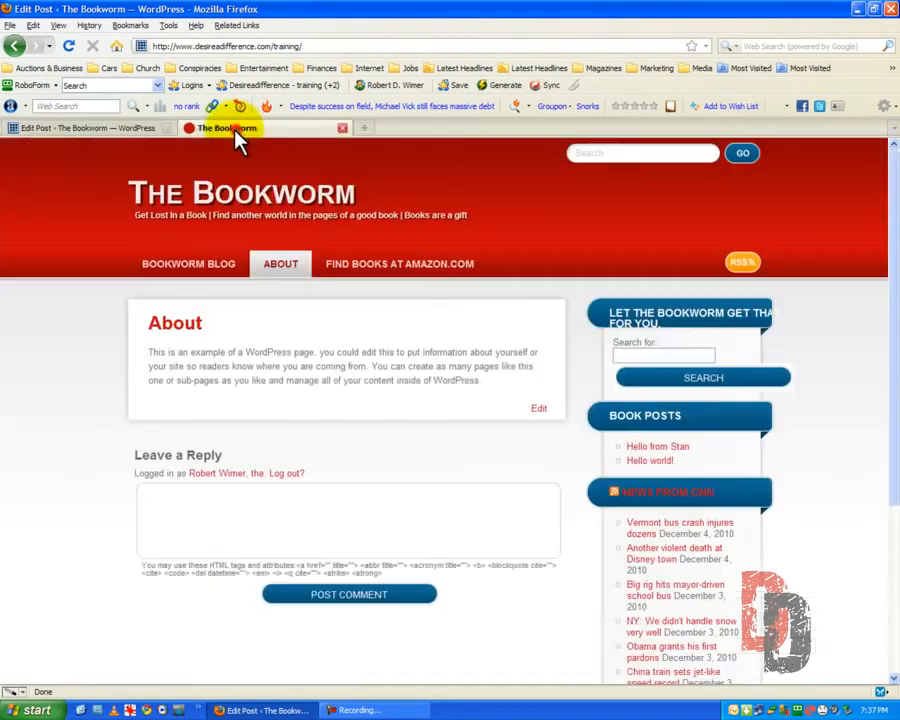
click(68, 46)
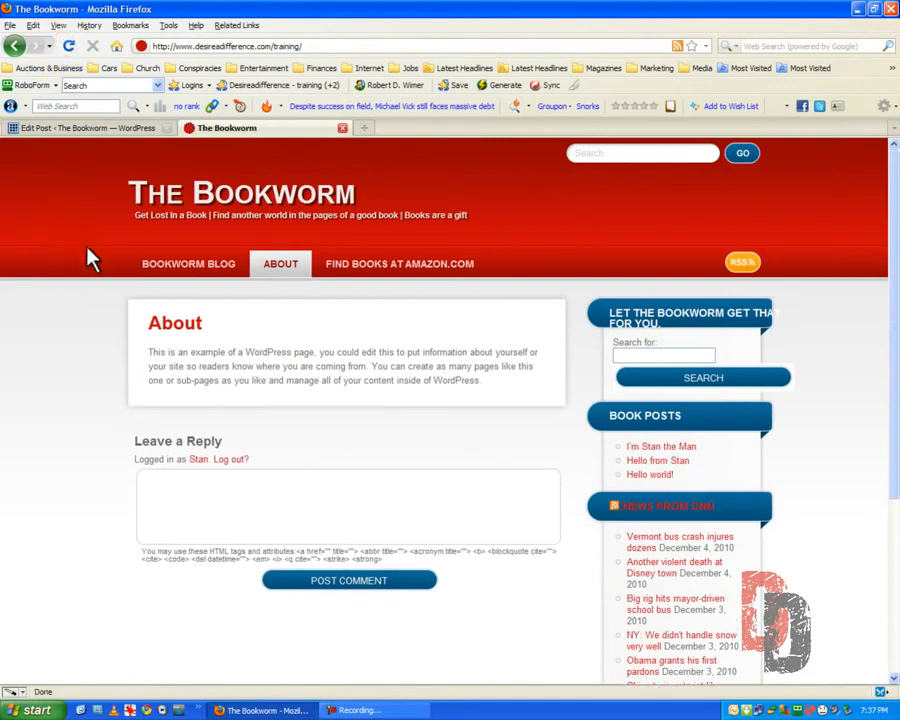
click(186, 268)
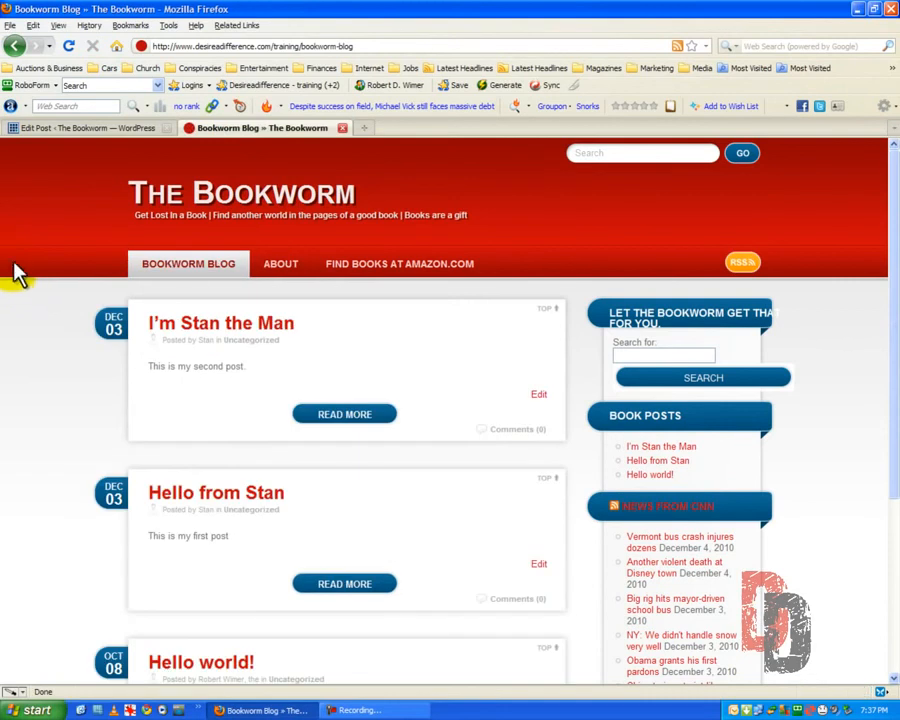
scroll(12, 258, down, 3)
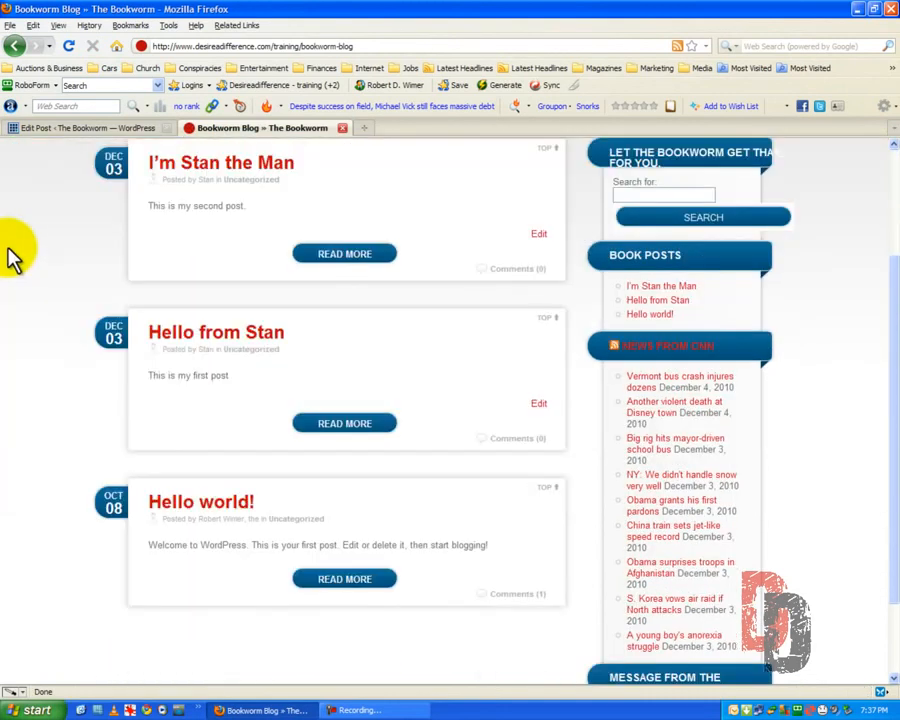
scroll(12, 256, up, 3)
click(220, 330)
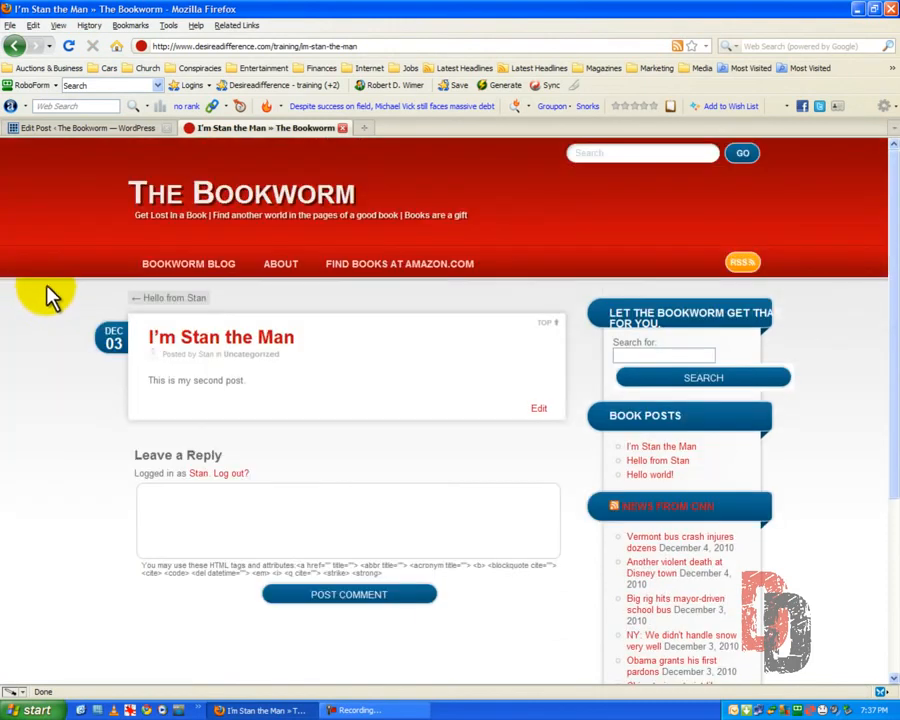
click(301, 203)
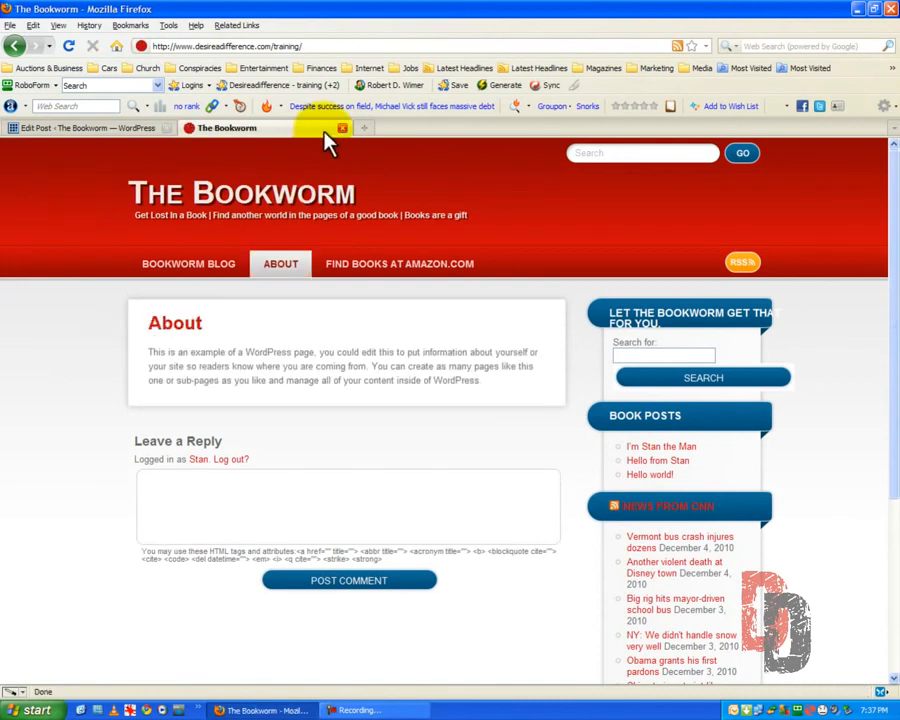
click(342, 128)
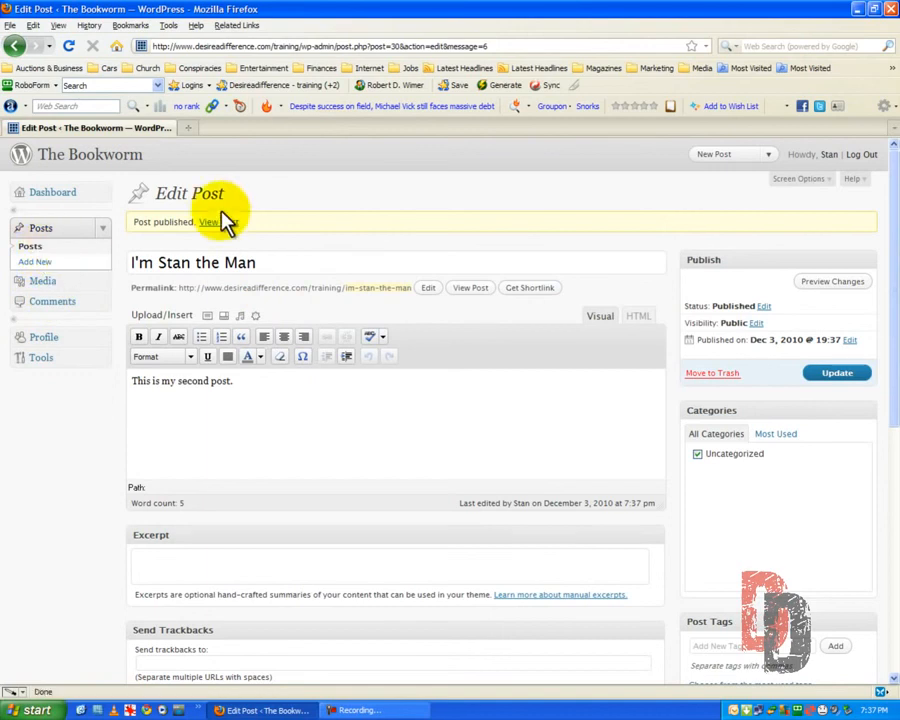
Log out of the author account and minimize the browser window
click(867, 156)
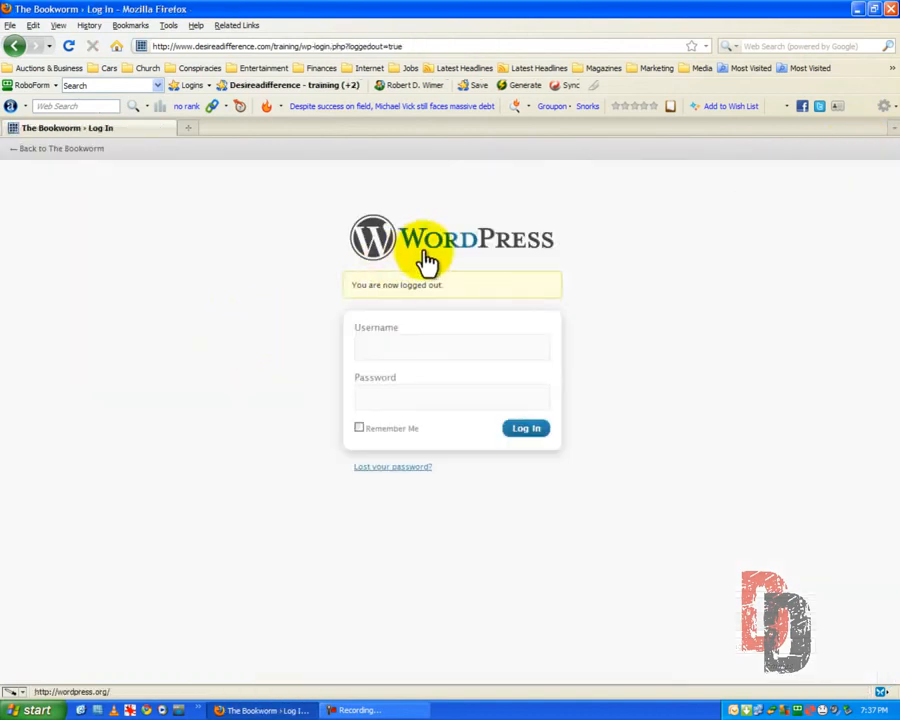
click(858, 8)
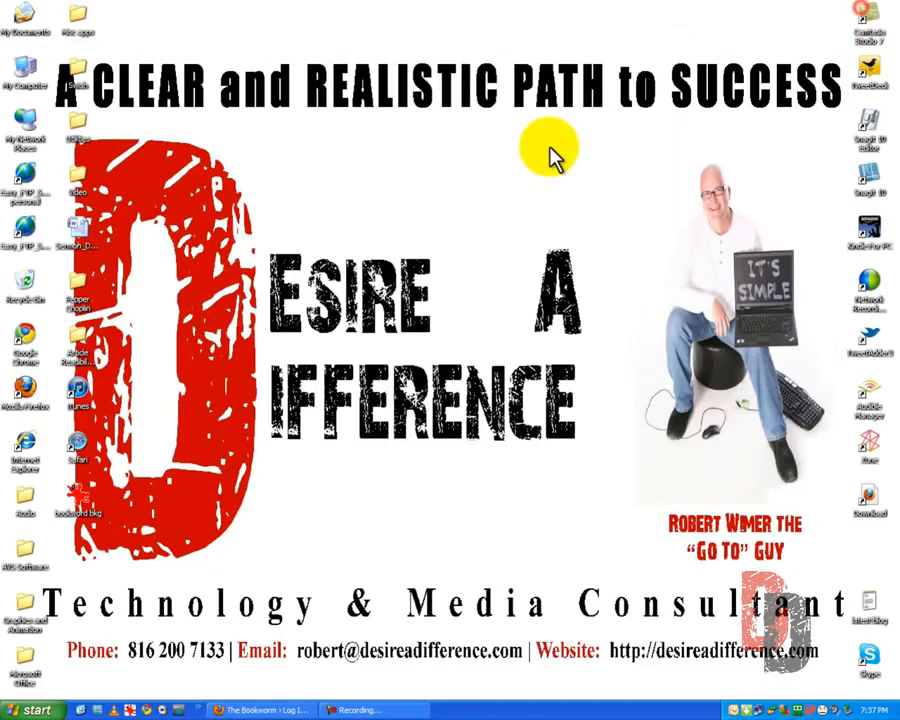